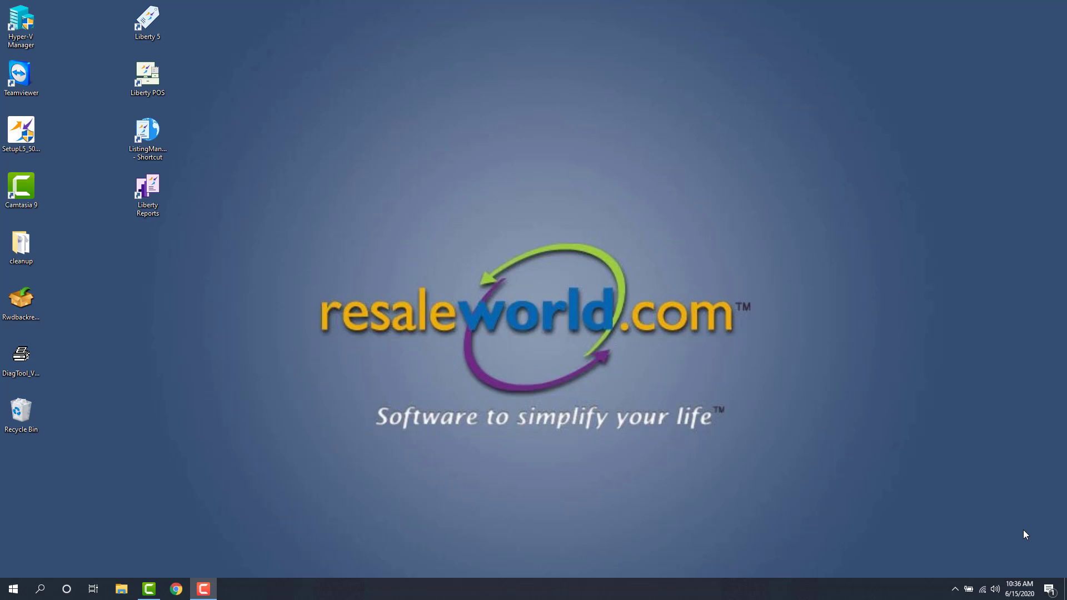
Launch Liberty Mobile Admin from a Start search for 'mobil', then close it
left_click(12, 589)
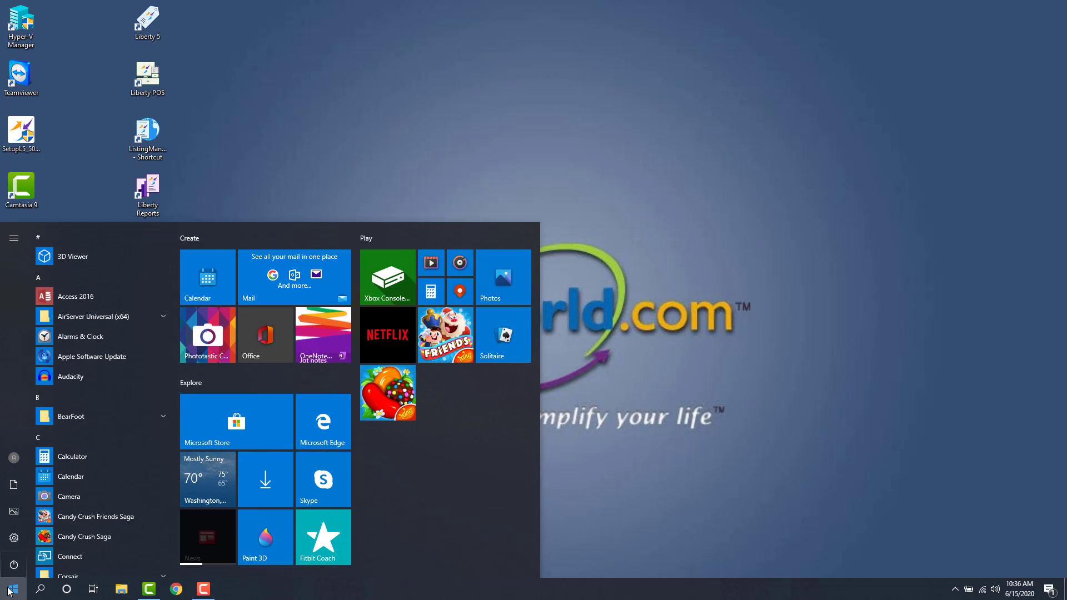
type("mobil")
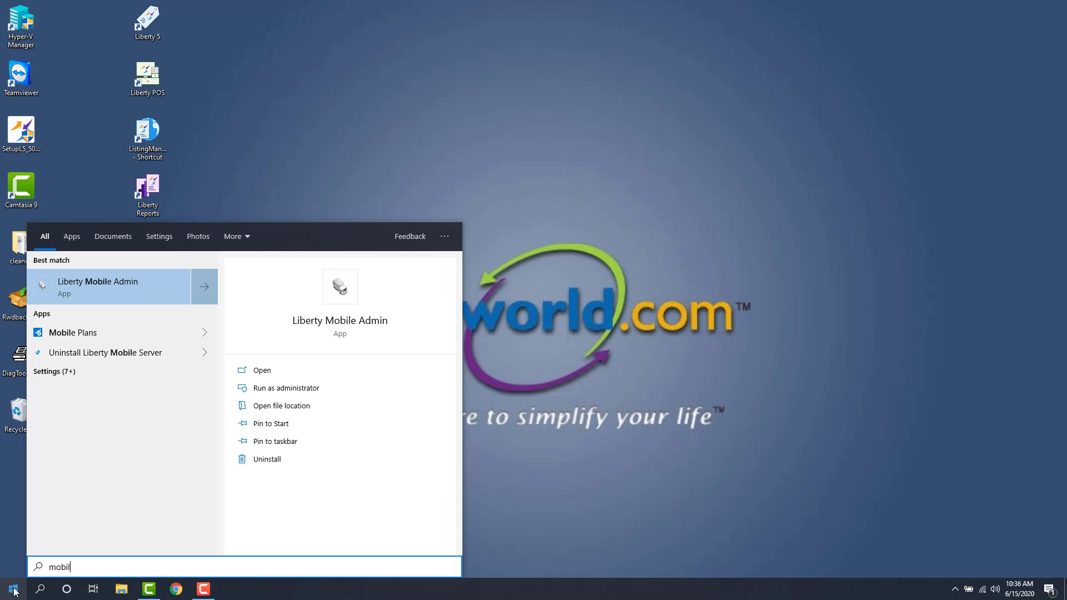
left_click(115, 287)
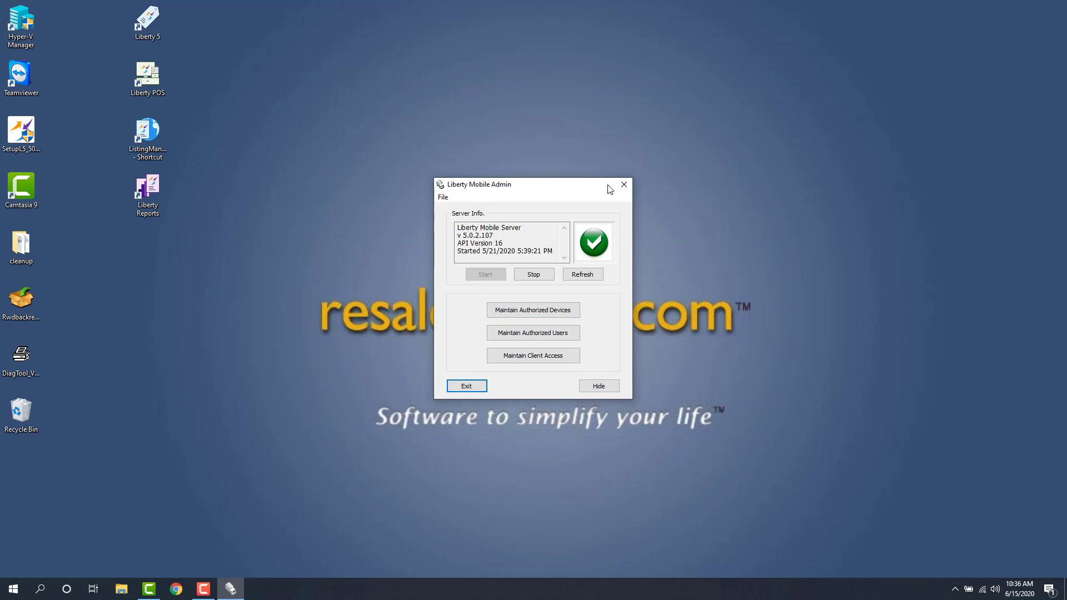
left_click(623, 185)
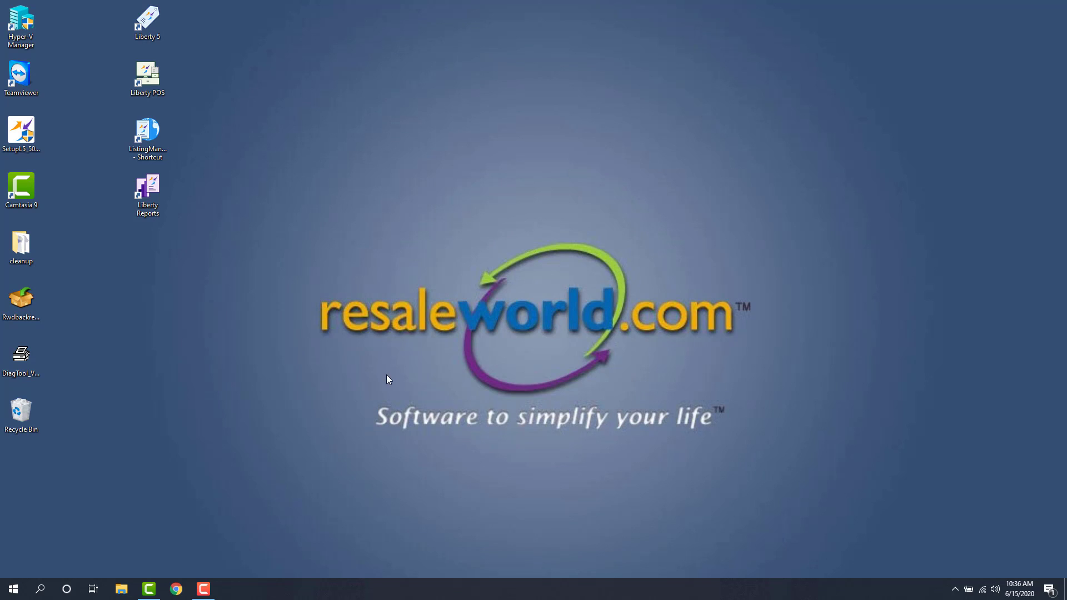
Launch MobileAdmin.exe from the C:\RWD folder in File Explorer
left_click(123, 589)
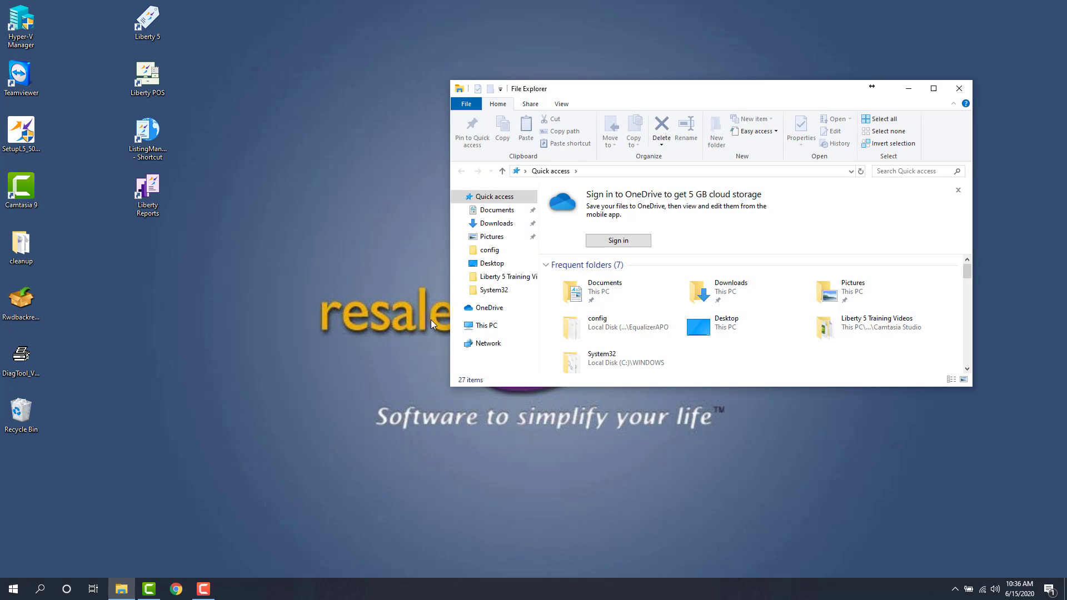
left_click(482, 326)
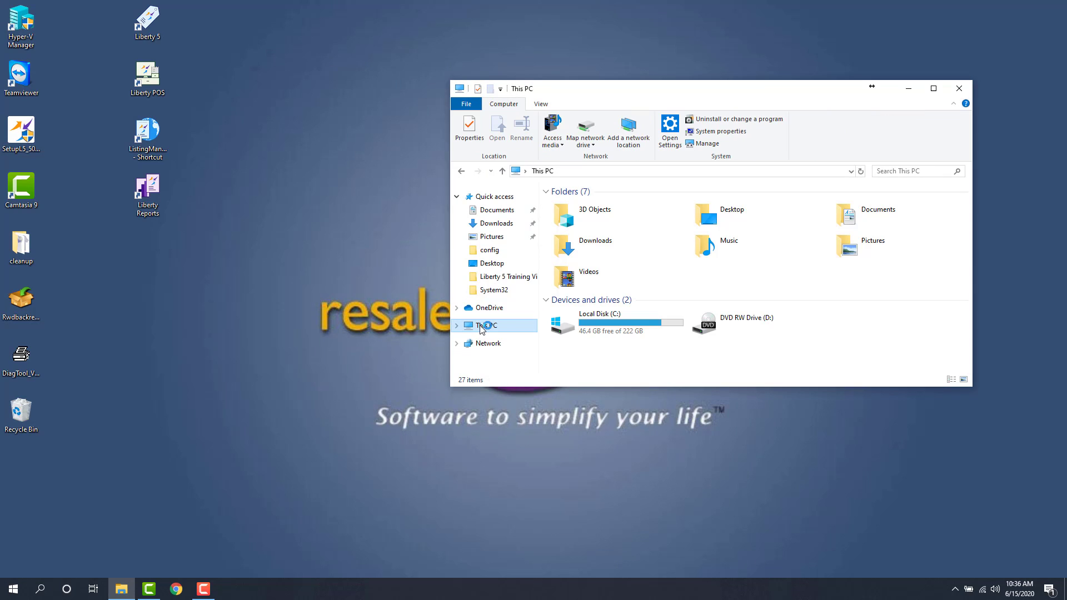
double_click(607, 336)
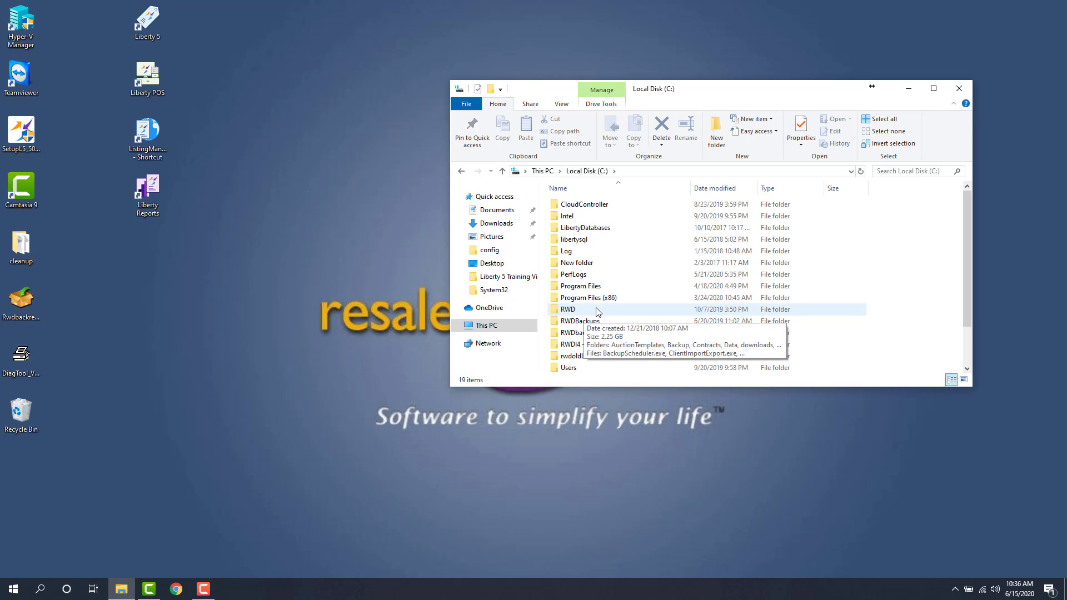
double_click(597, 311)
scroll(627, 298, "down", 2)
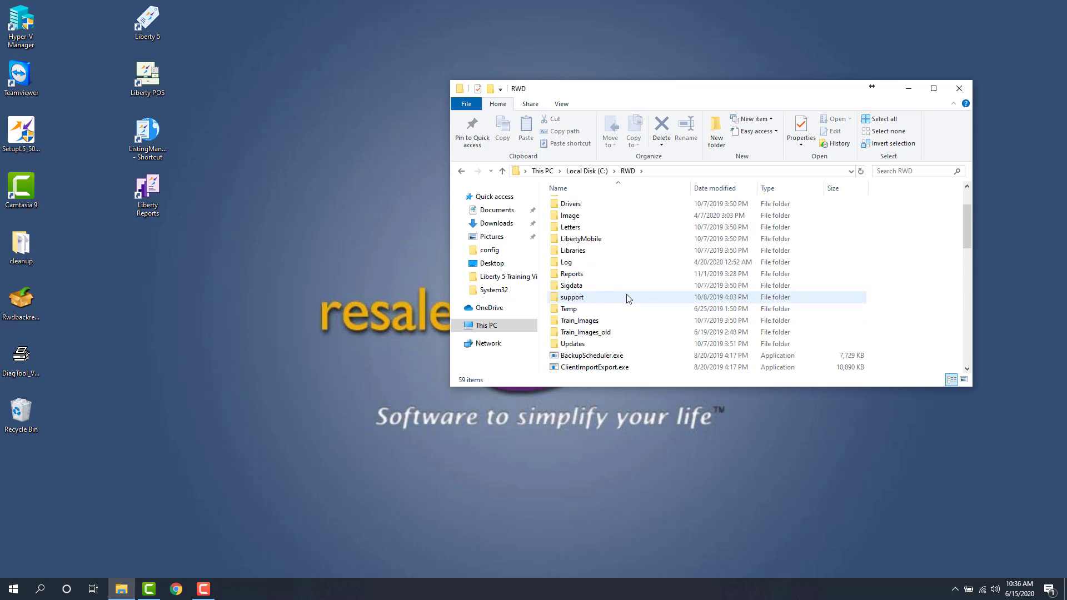
scroll(627, 298, "down", 5)
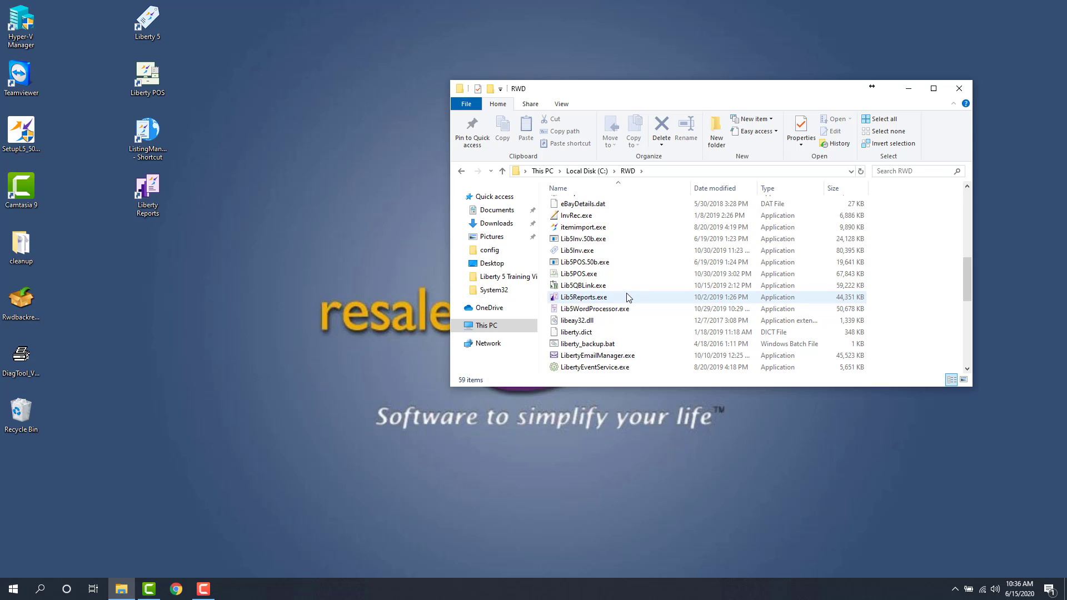
scroll(627, 299, "down", 6)
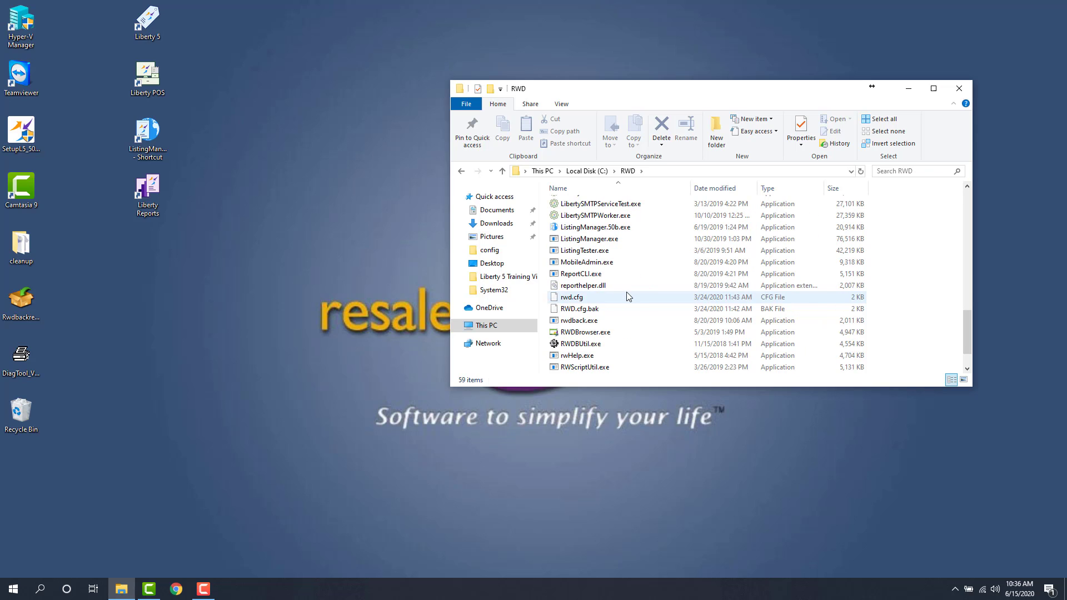
left_click(593, 264)
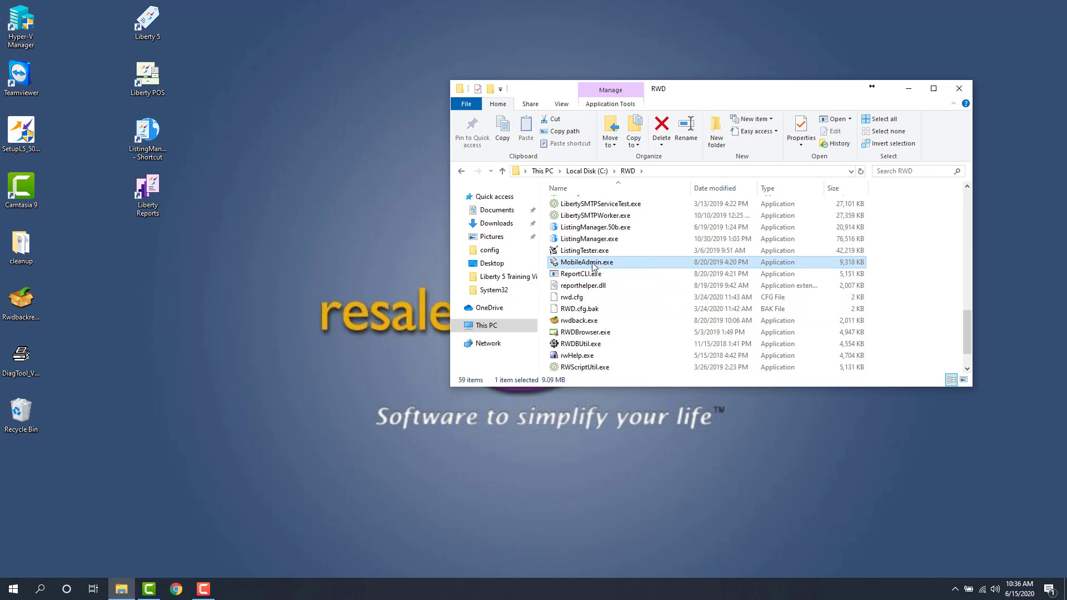
double_click(593, 265)
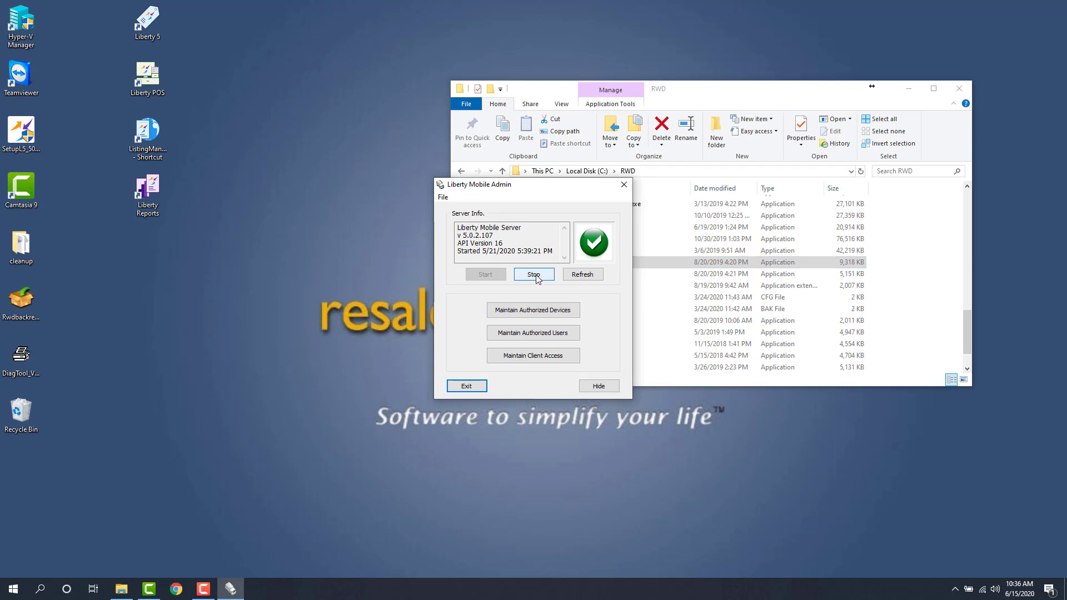
left_click(940, 96)
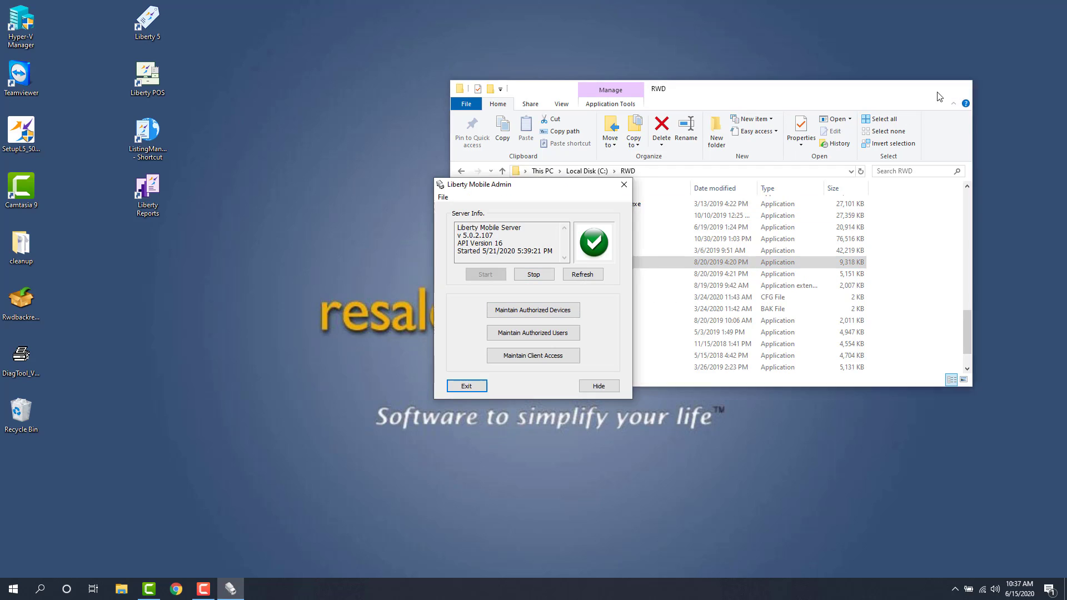
Open Maintain Authorized Devices and log in as admin to list the Image App device
left_click(938, 92)
left_click_drag(494, 187, 481, 96)
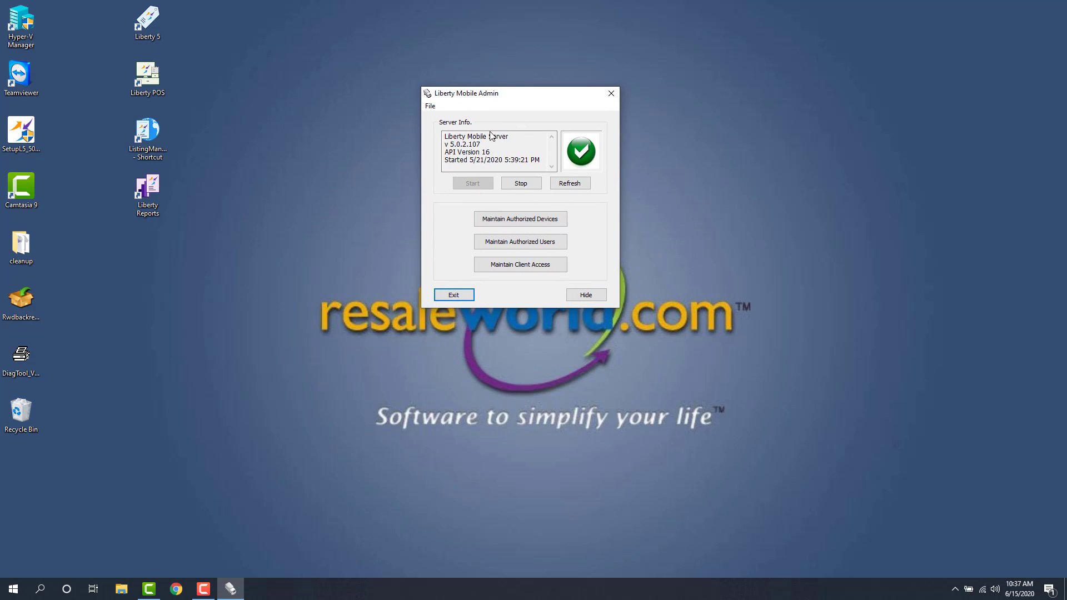
left_click(522, 222)
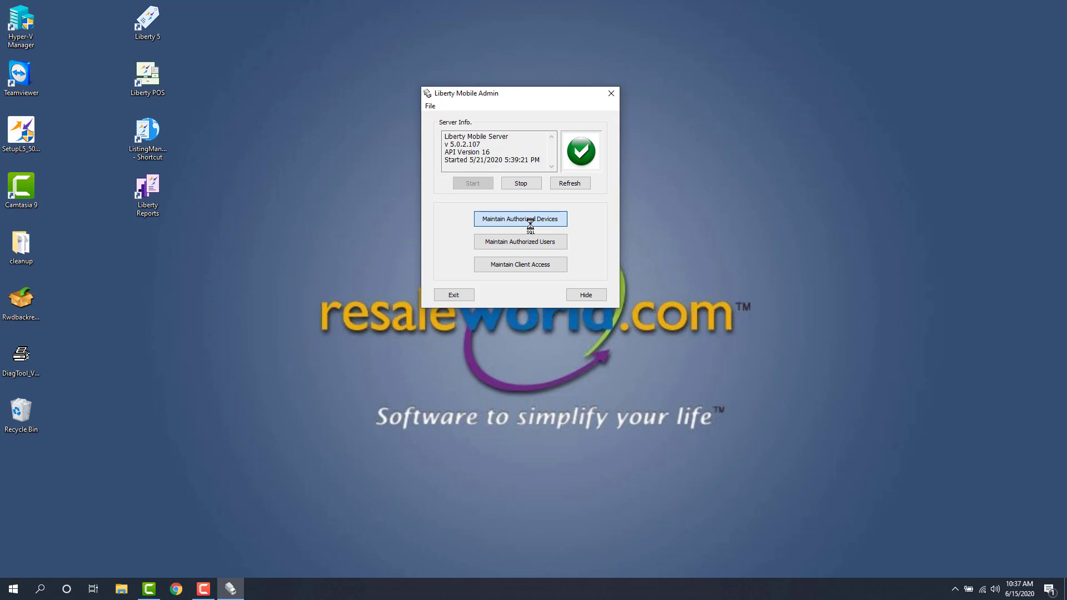
type("ad")
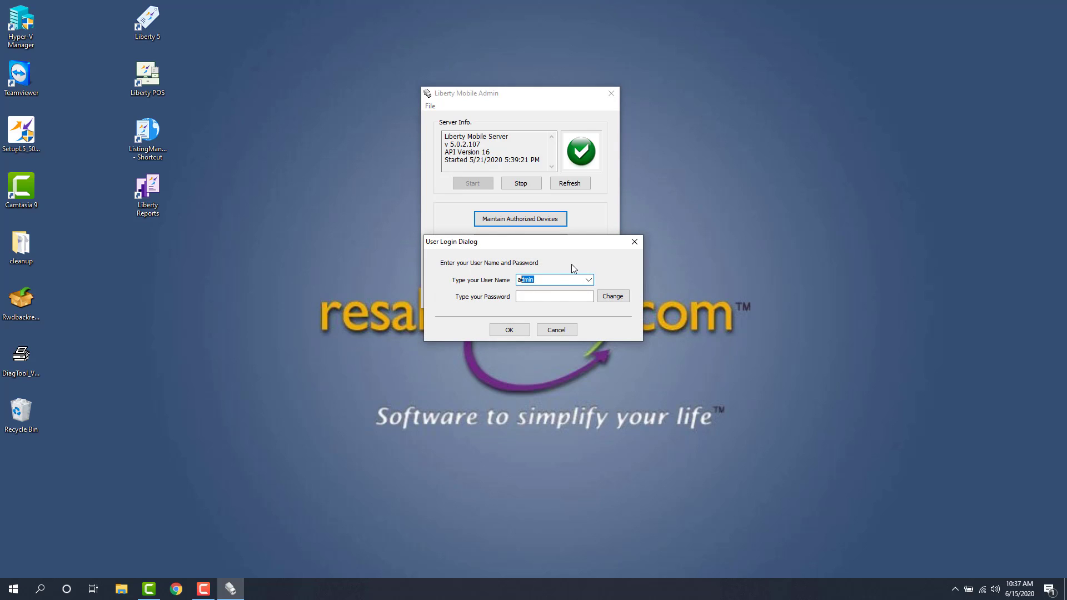
type("min")
key("Return")
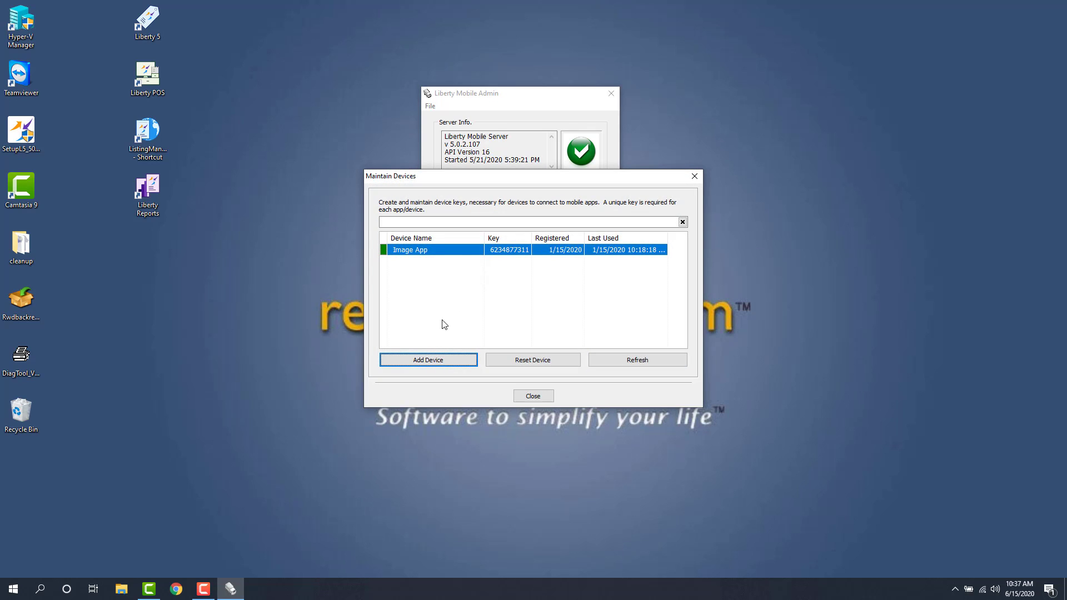
Add a device named 'iPad Air 2' and copy its generated key
left_click(430, 365)
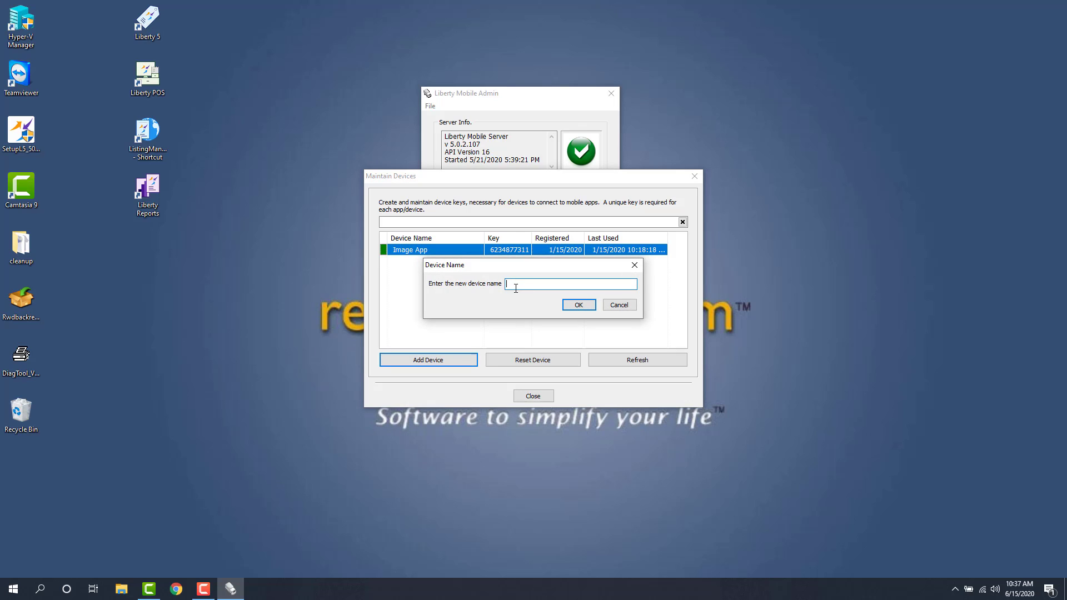
key("BackSpace")
type("iPad Air 2")
left_click(578, 305)
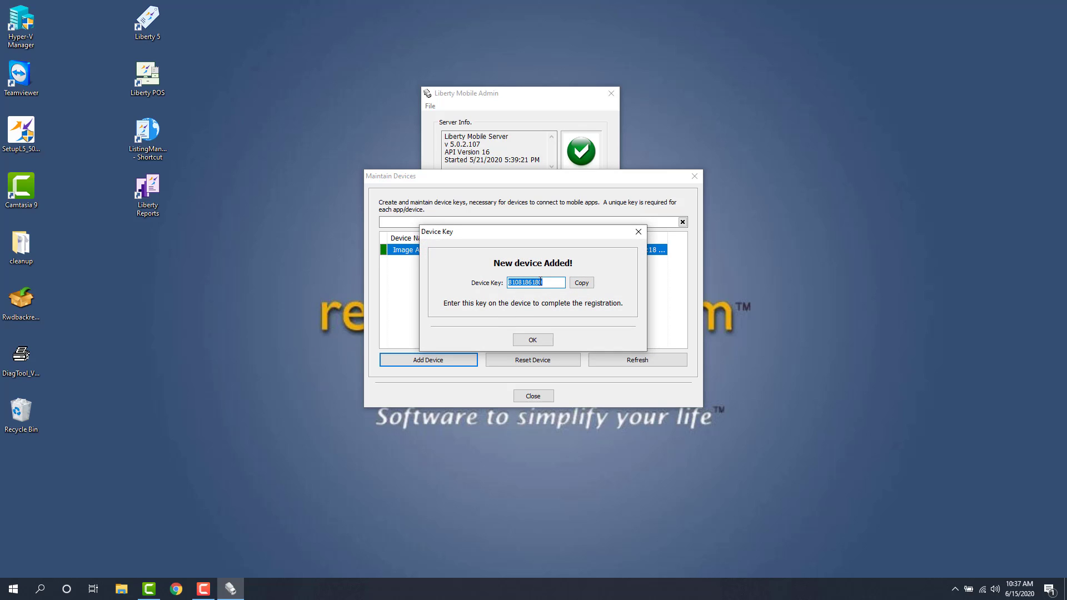
left_click(582, 283)
left_click(532, 341)
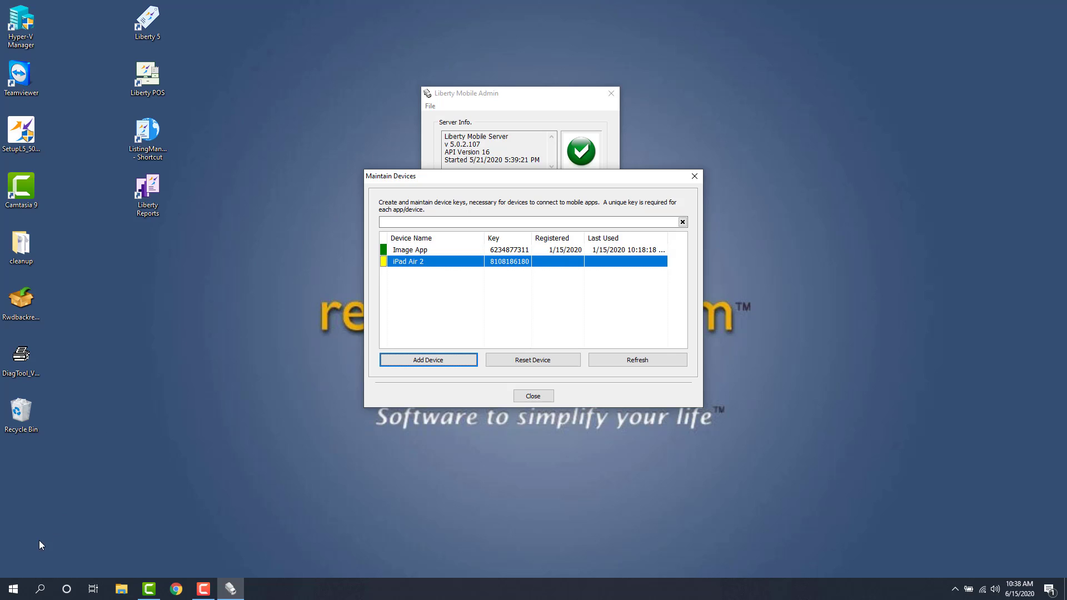
Open Command Prompt via a 'cmd' search and run ipconfig to find IPv4 10.59.0.53
left_click(13, 590)
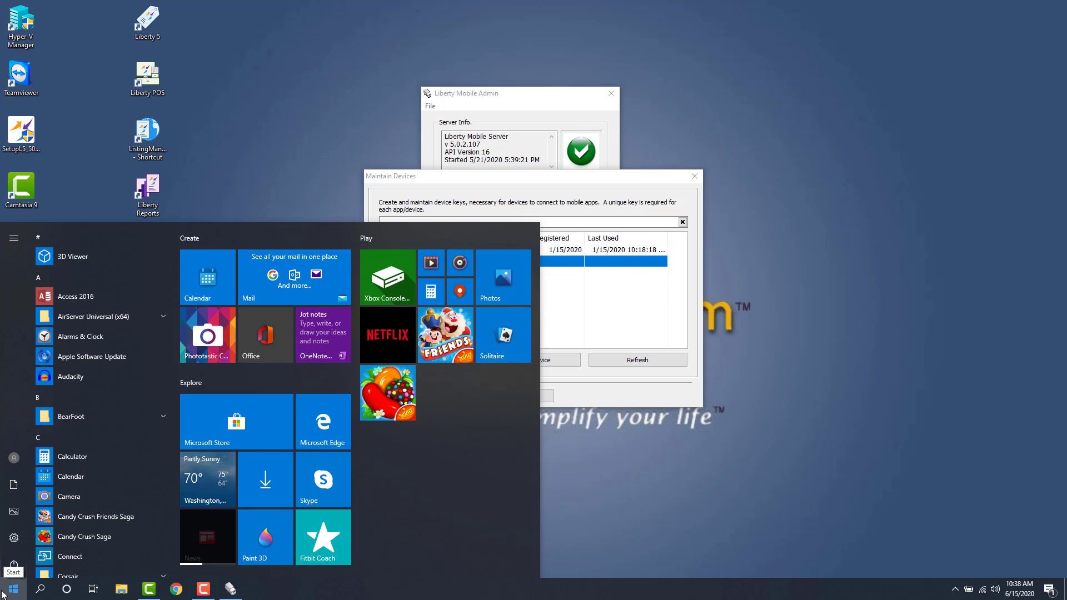
type("cmd")
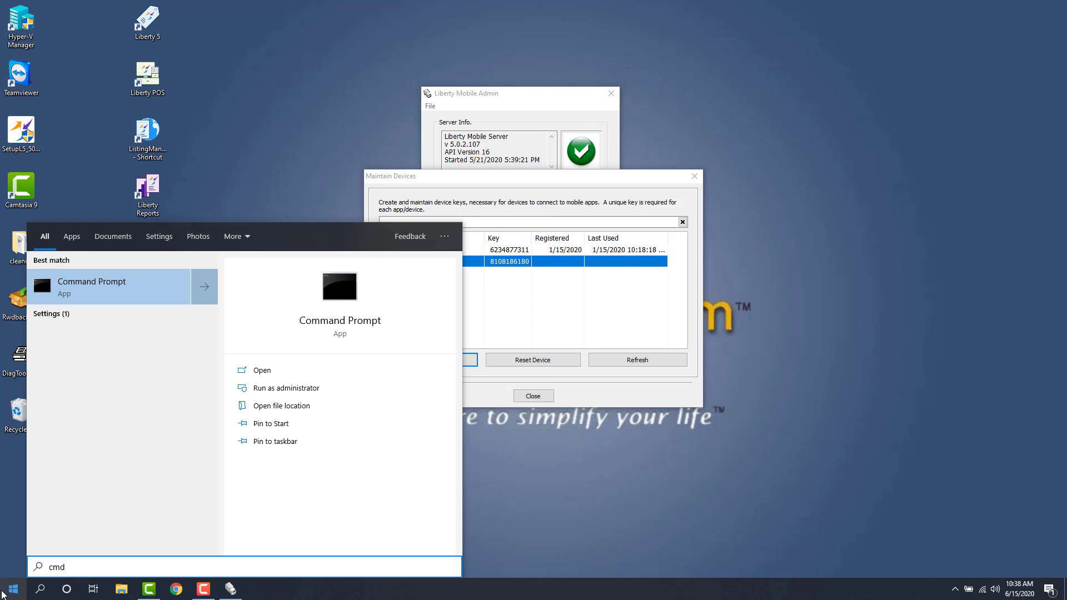
key("Return")
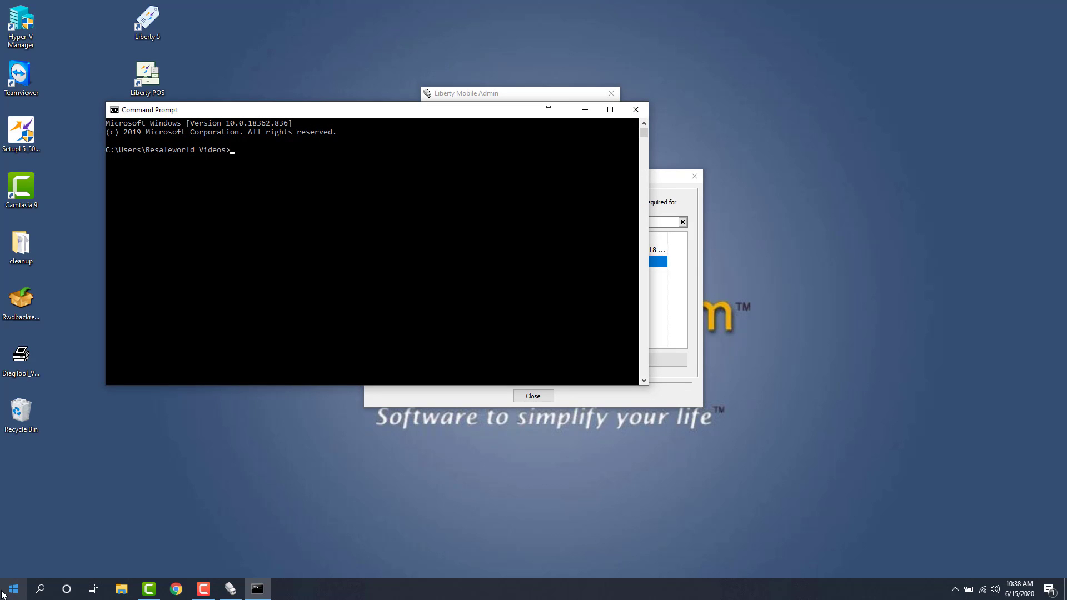
type("ipconfig")
key("Return")
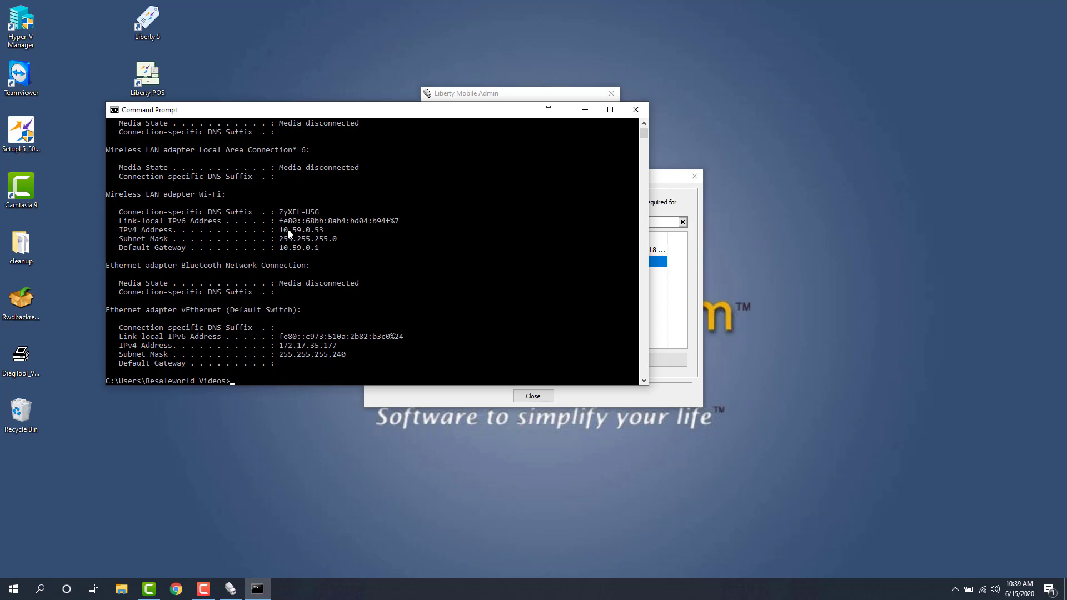
Move the devices list beside Command Prompt and start a Start menu search
left_click_drag(370, 110, 285, 232)
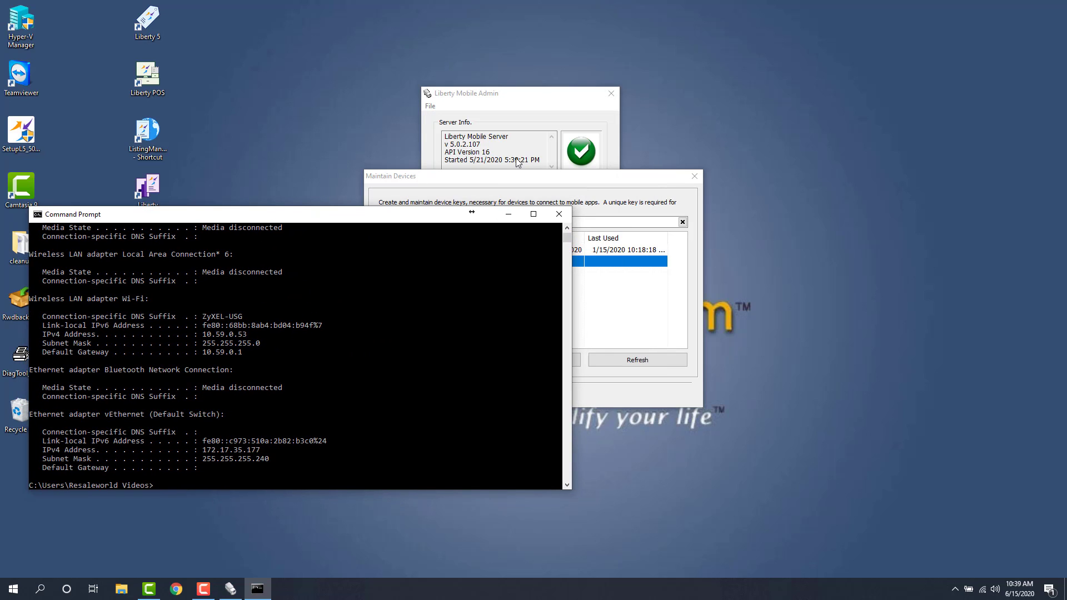
left_click_drag(514, 176, 740, 169)
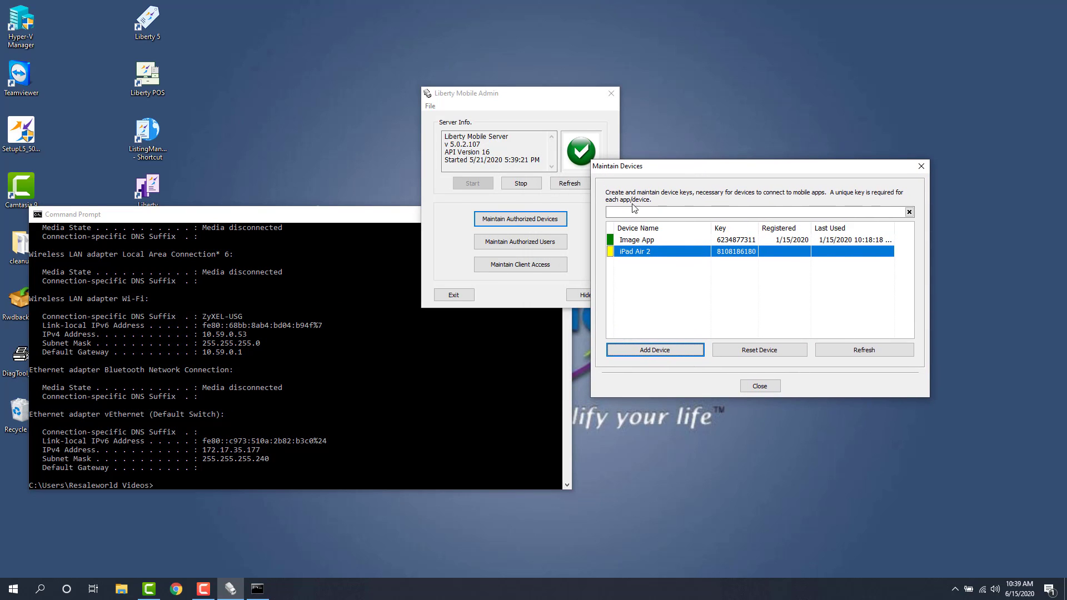
left_click(12, 597)
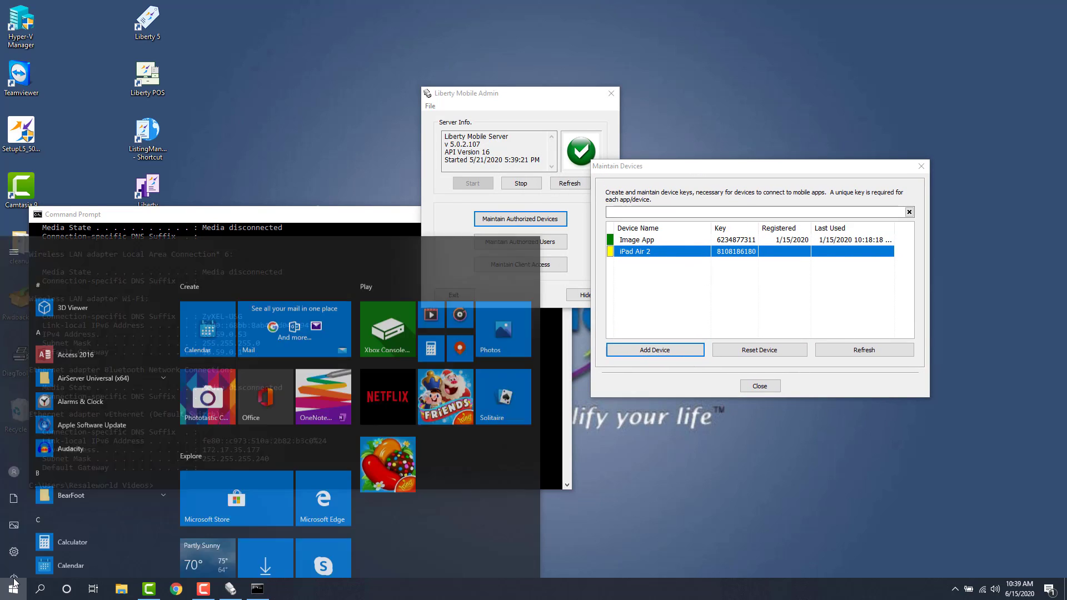
left_click(14, 581)
type("b")
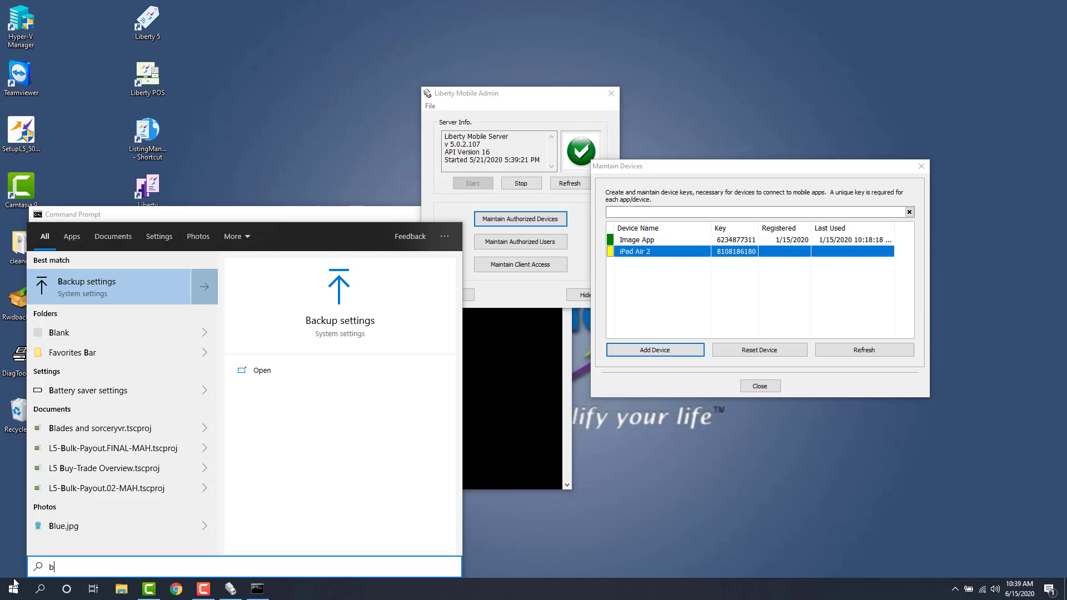
key("BackSpace")
Open Notepad and type 'Description: State Of Mind Consignment'
type("notepad")
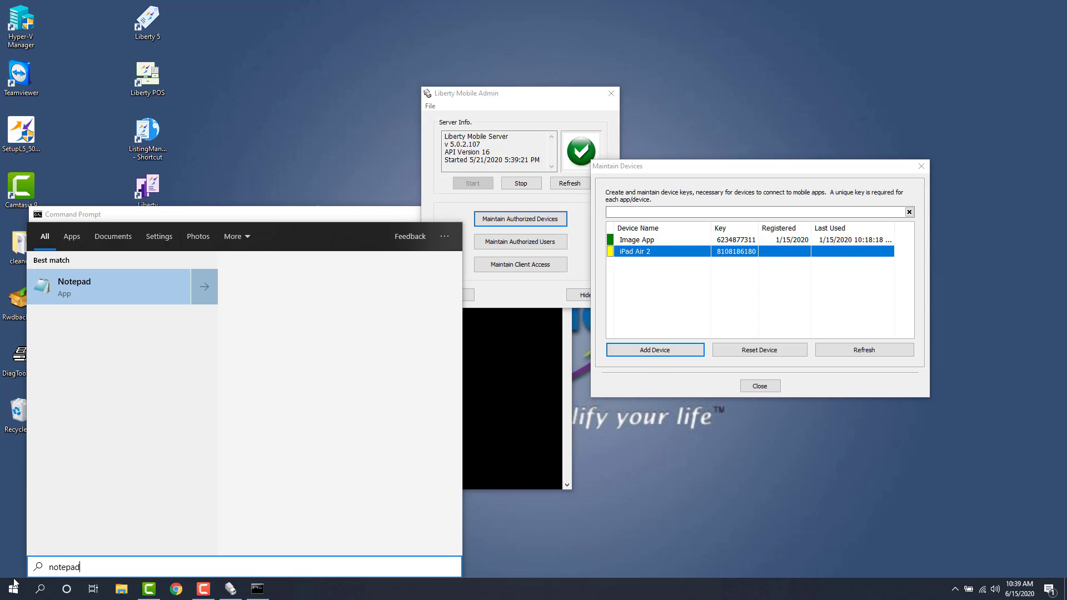
key("Return")
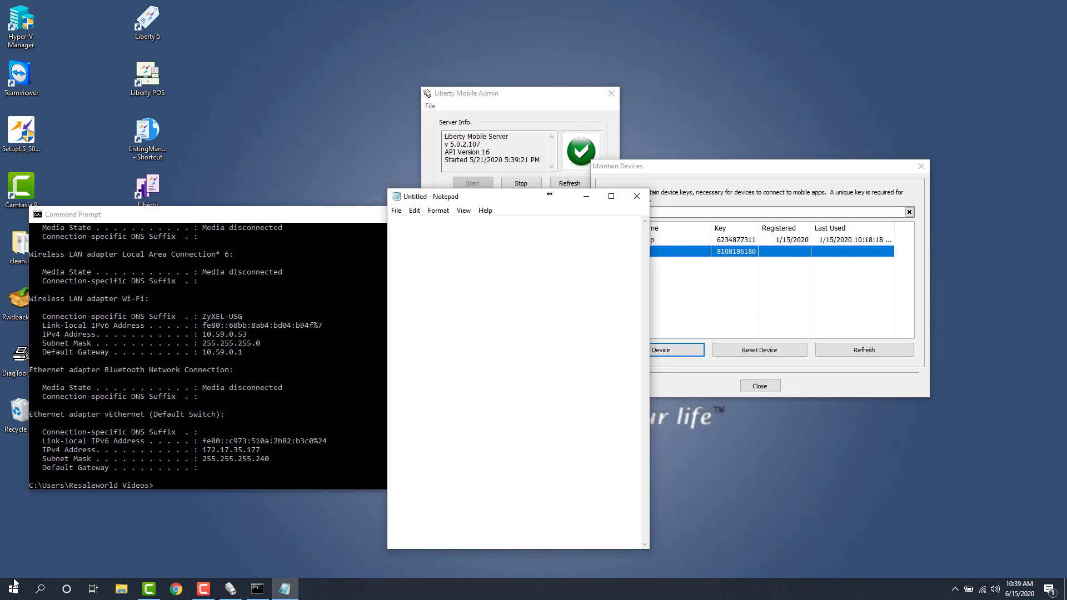
type("Description: State Of Mind Consign")
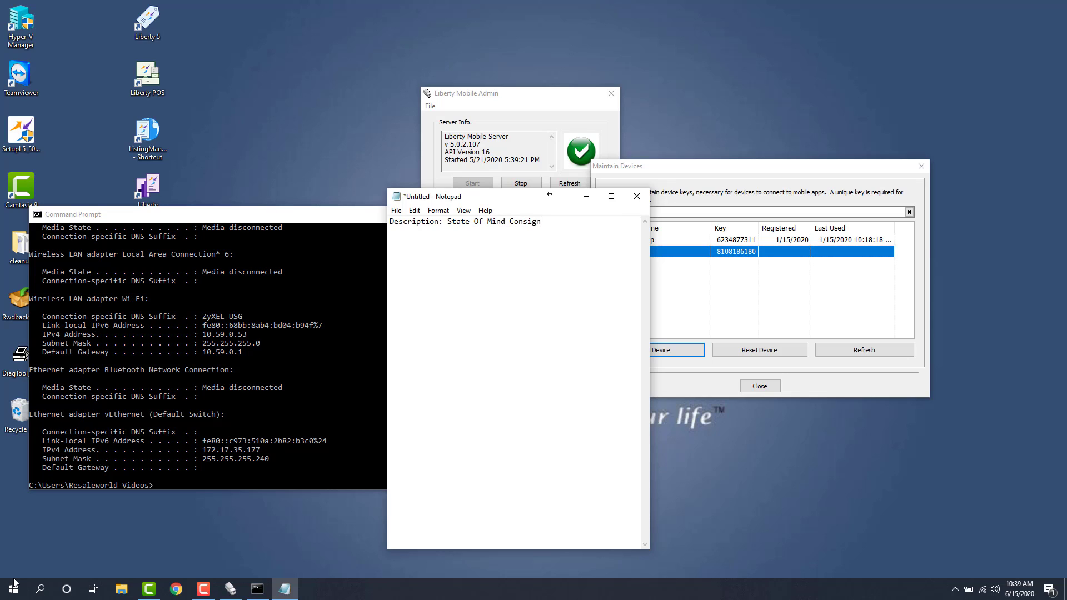
type("ment")
Add the lines 'Server Address: 10.59.0.53' and 'Key:' below it
key("Return")
type("server")
key("BackSpace")
key("BackSpace")
key("BackSpace")
key("BackSpace")
key("BackSpace")
key("BackSpace")
type("Server Address: 10.59.0.53")
key("Return")
type("Key:")
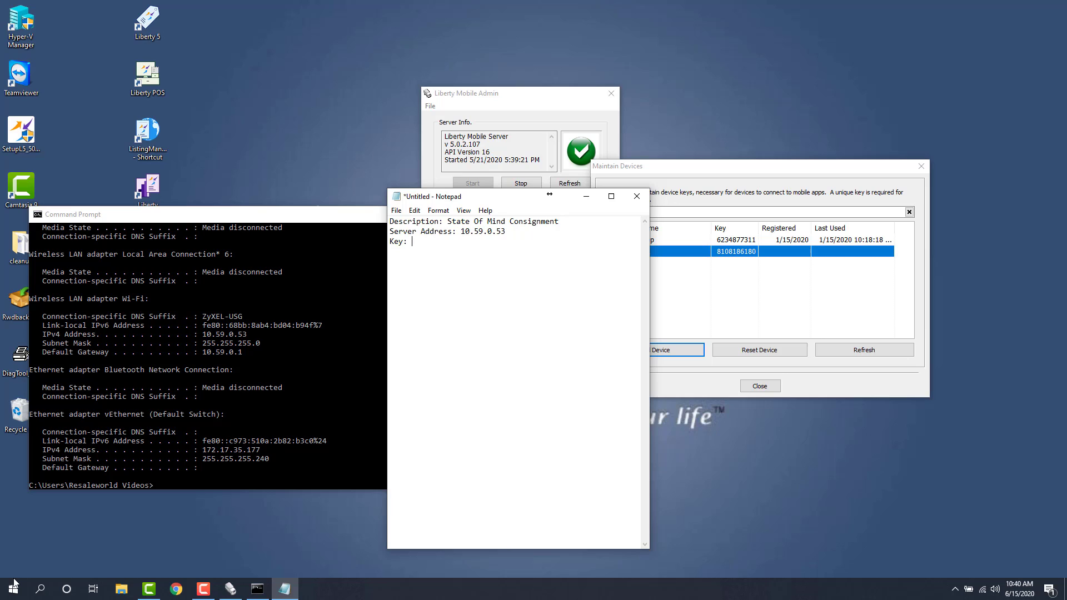
Paste the iPad Air 2 device key after Key: in Notepad and add 'SSL: O'
left_click(724, 253)
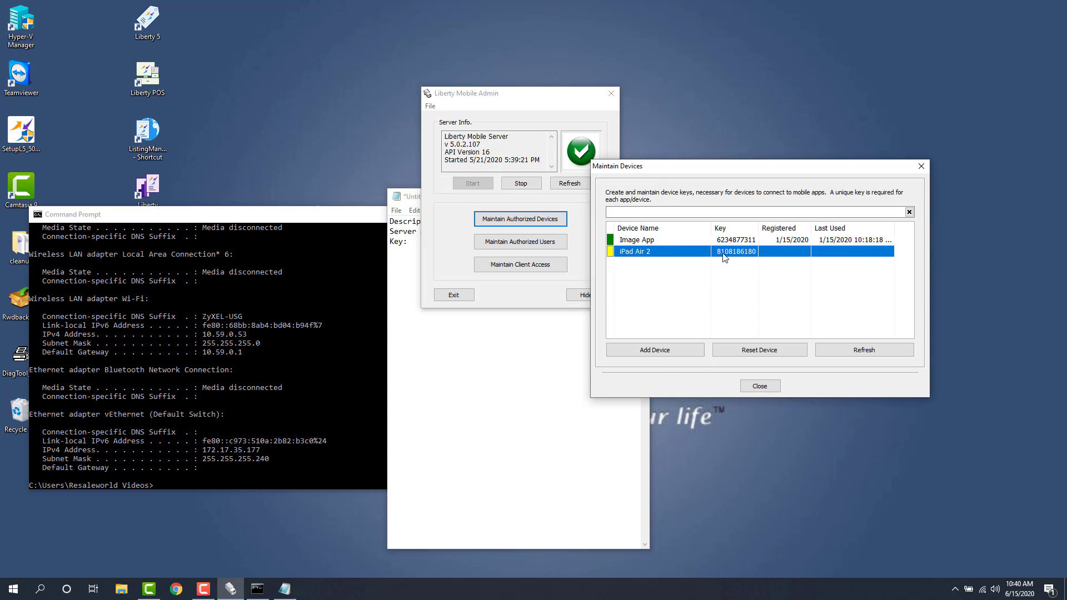
right_click(723, 254)
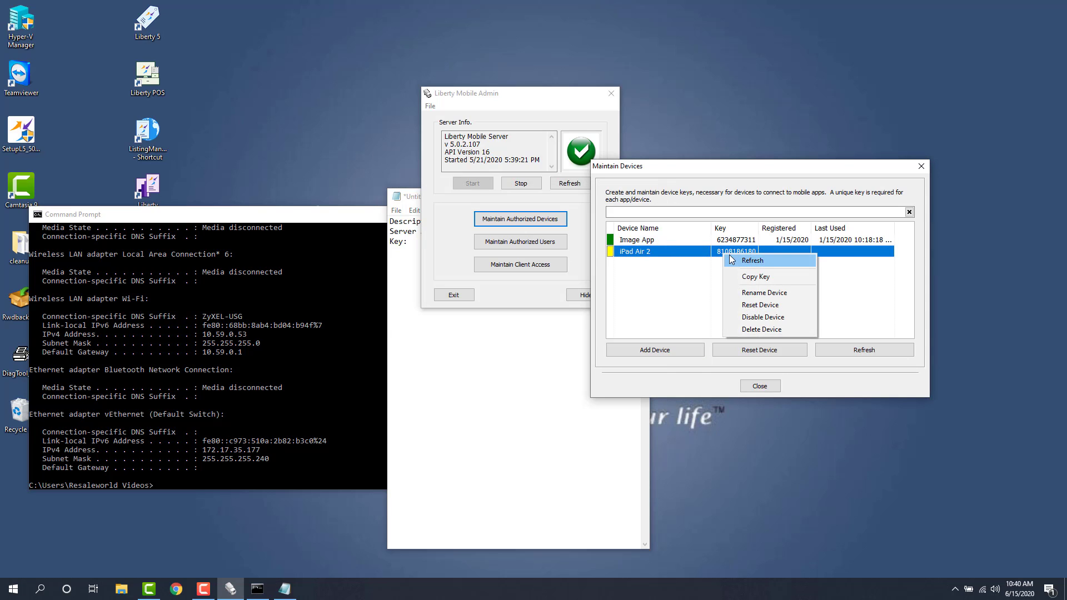
left_click(764, 279)
left_click(434, 246)
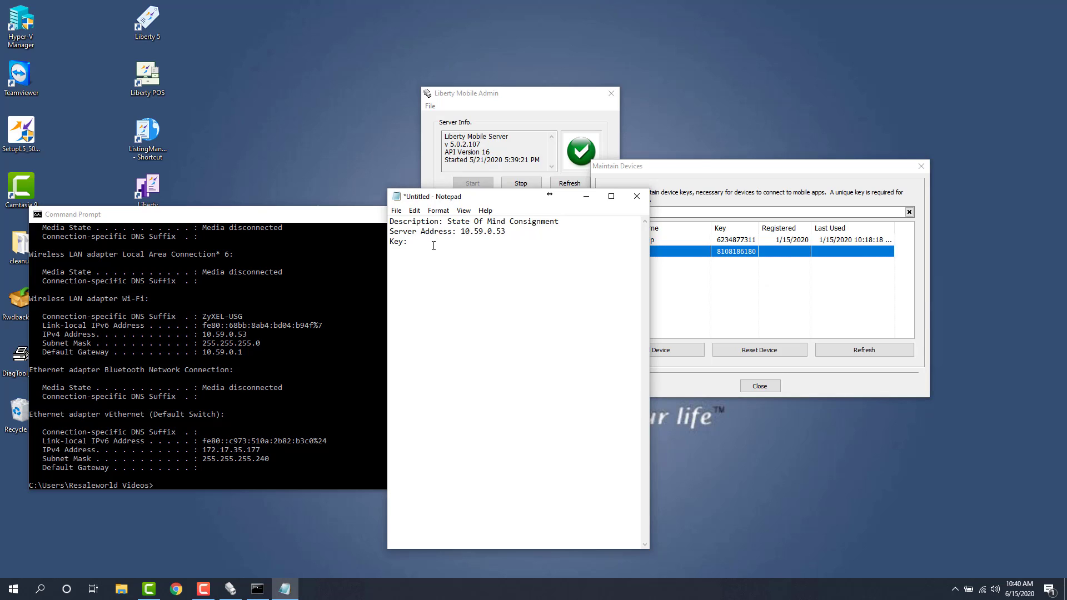
key("ctrl+v")
type("SSL: O")
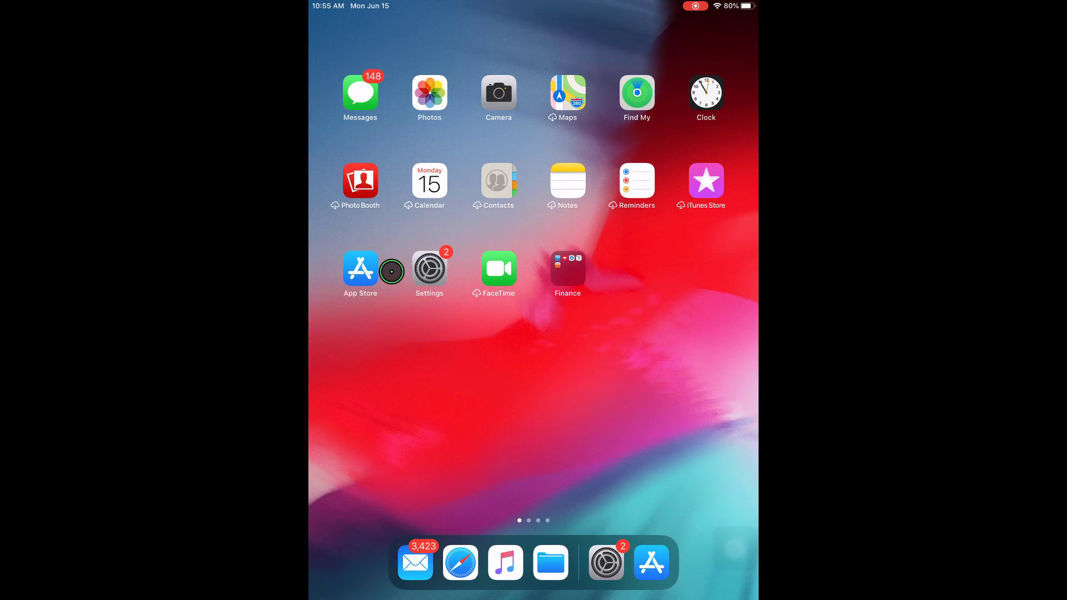
Search the App Store for 'Resaleworld', download Liberty Item Entry, and return home
left_click(360, 268)
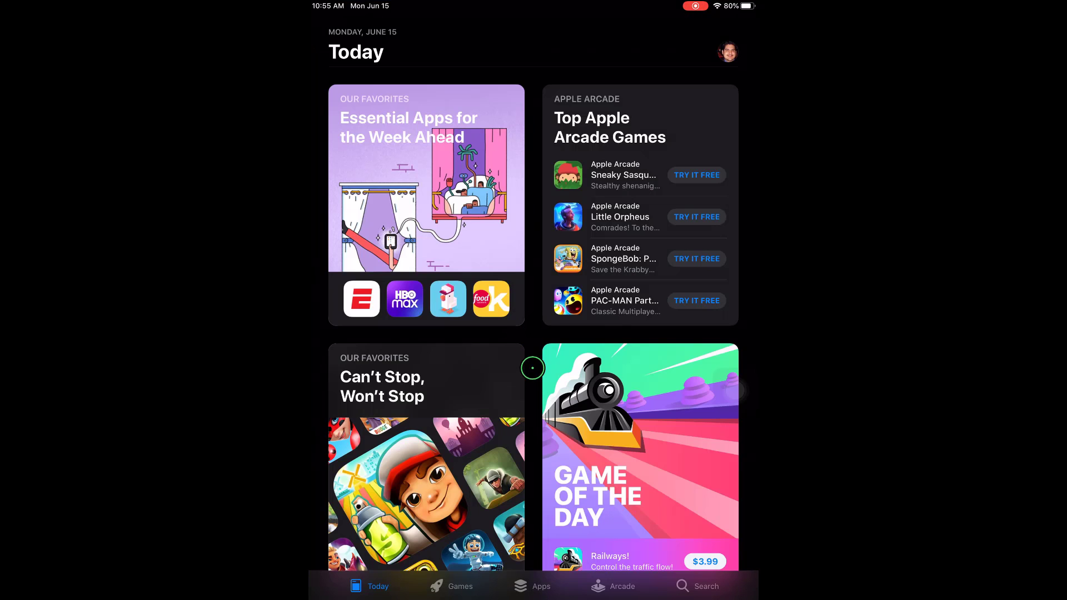
left_click(699, 592)
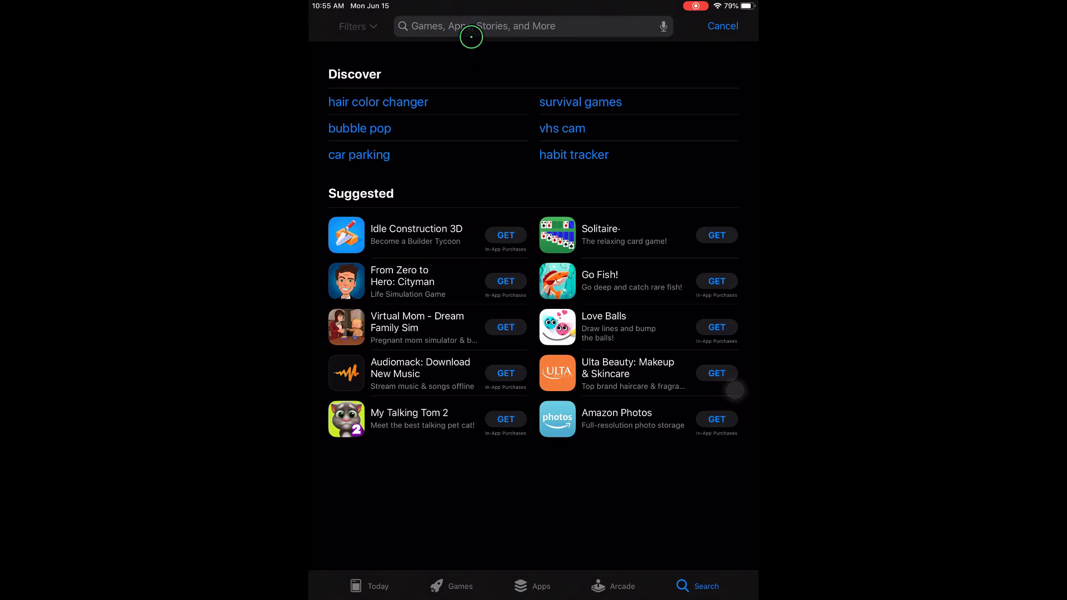
left_click(488, 29)
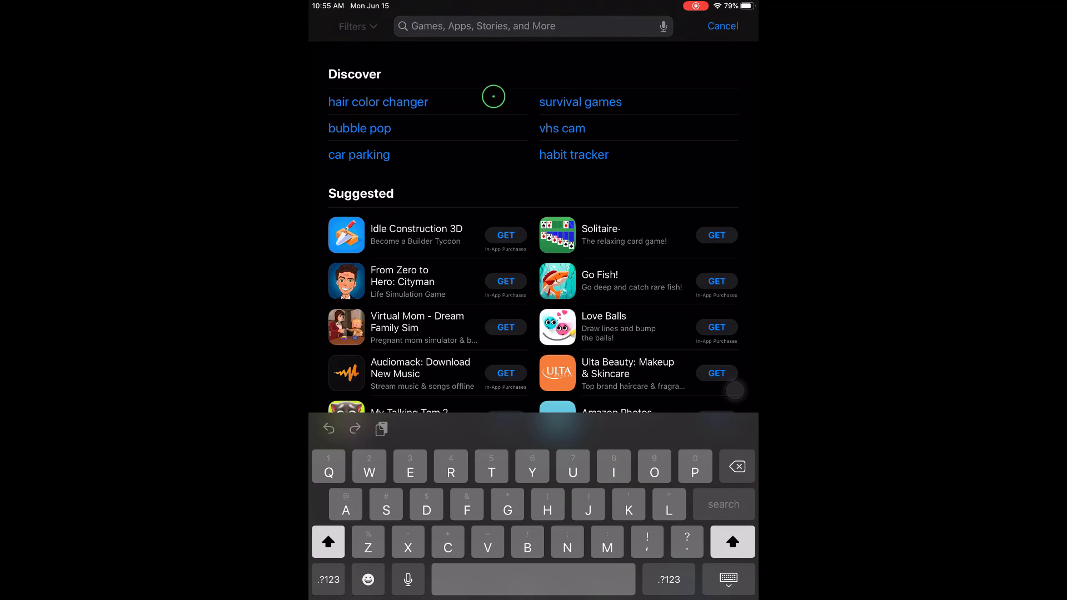
type("Res")
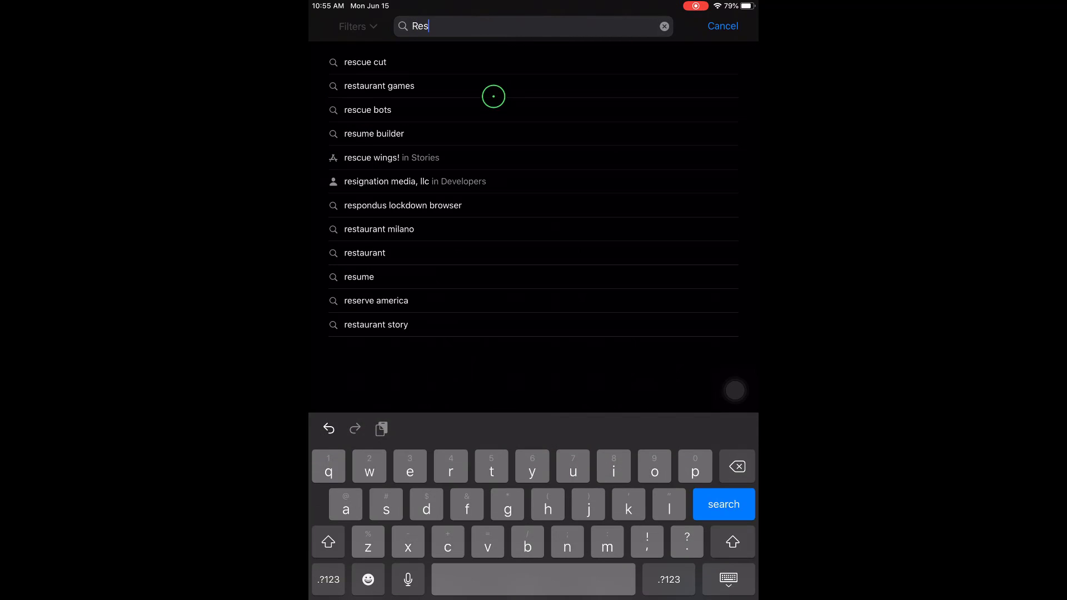
type("aleworld.com, inc.")
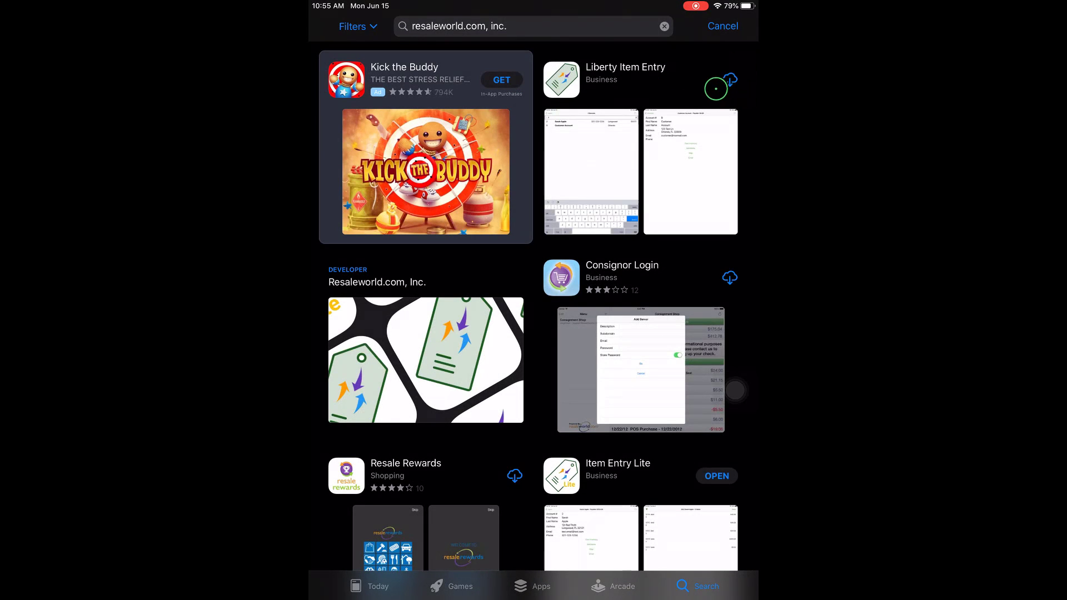
left_click(729, 79)
left_click(731, 79)
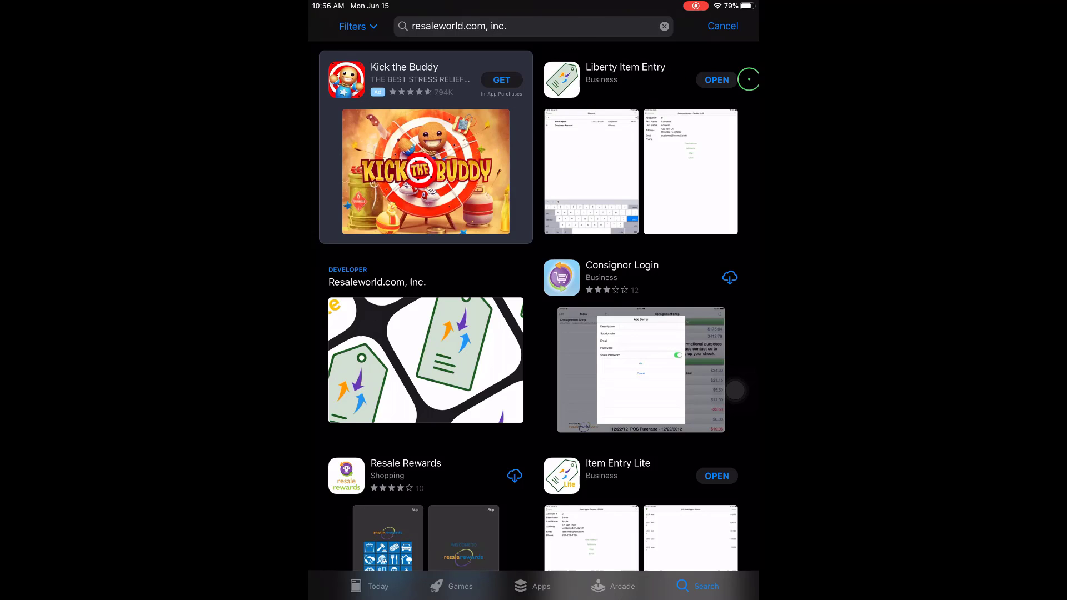
right_click(566, 215)
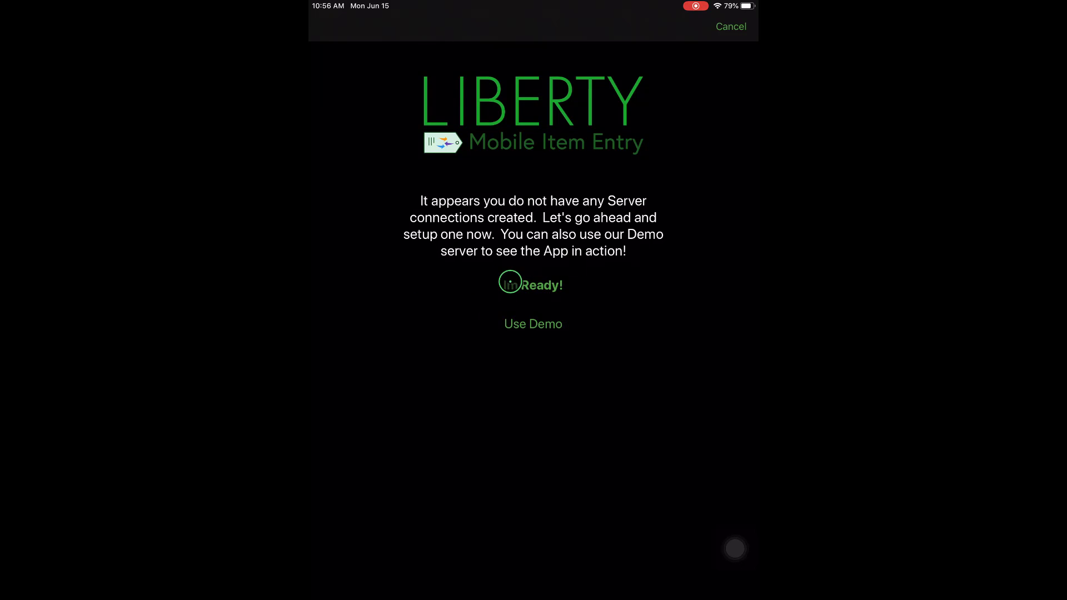
Start the server setup from Liberty Item Entry's welcome screen with 'Im Ready!'
left_click(537, 284)
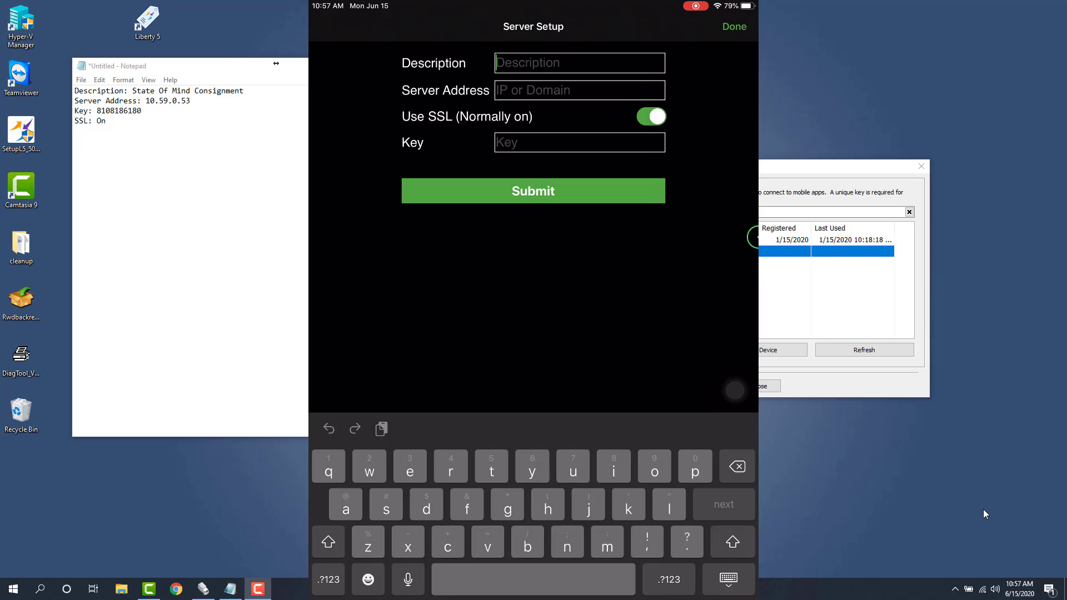
Replace the typed 'State of mind consignment' description with 'Internal' and move to Server Address
type("State")
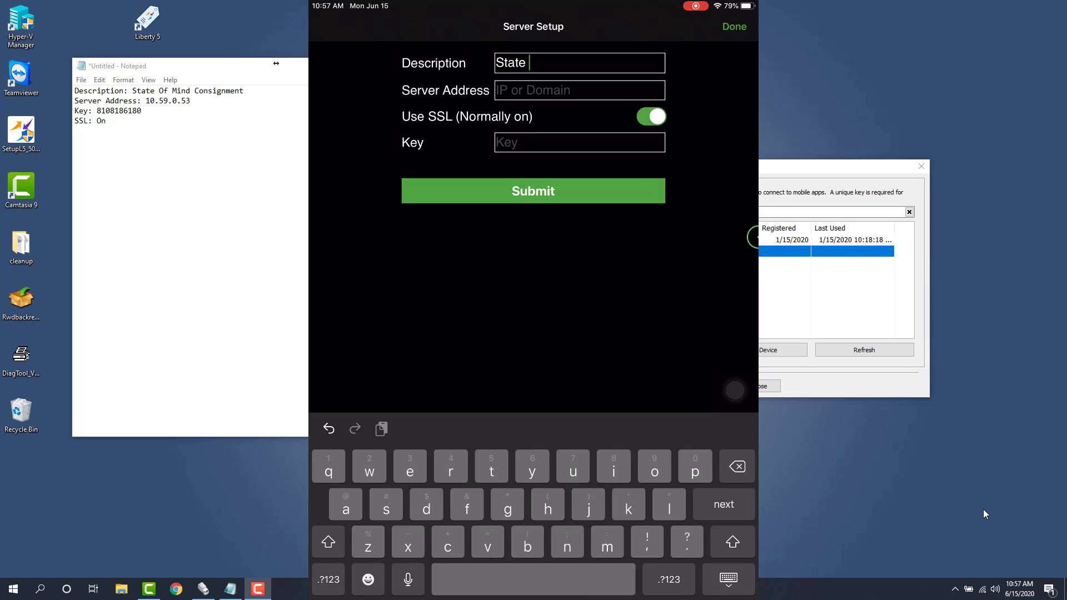
type(" of mind consignm")
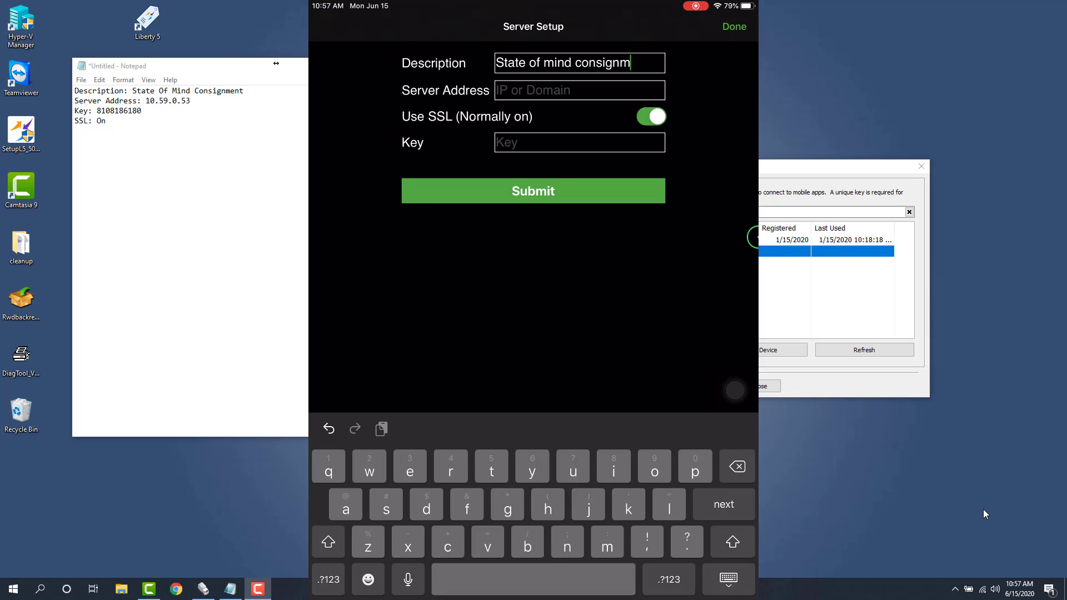
type("enT")
key("BackSpace")
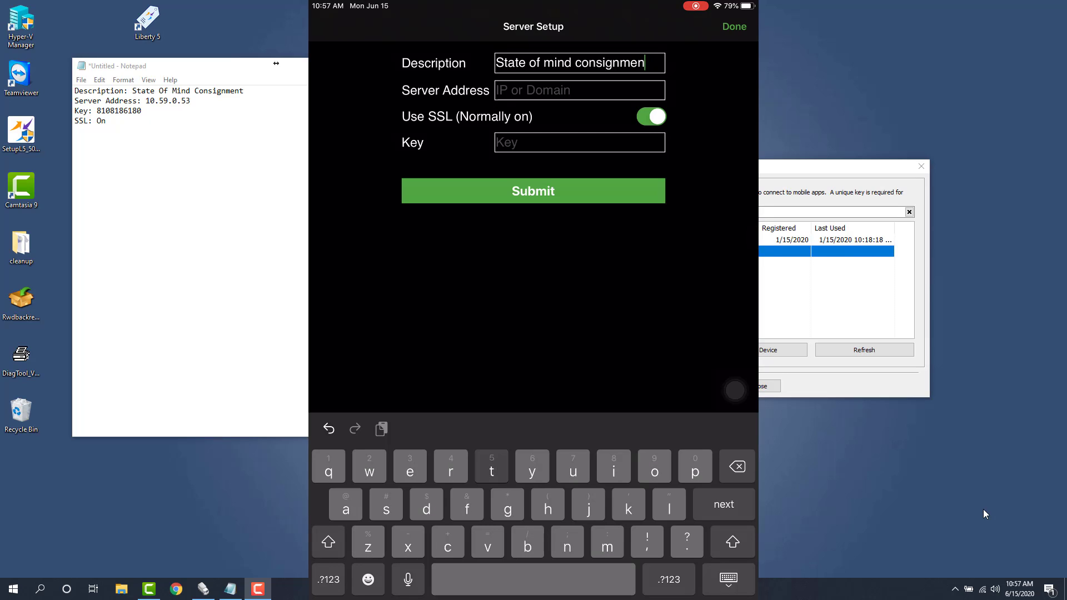
type("t")
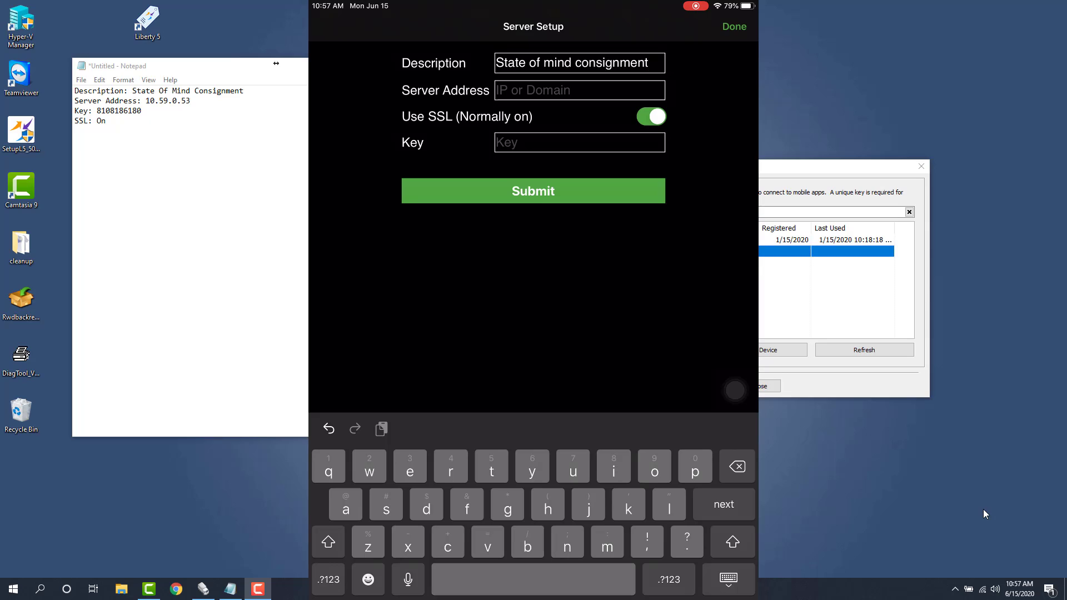
key("BackSpace")
key("BackSpace")
key("BackSpace")
key("BackSpace")
key("BackSpace")
key("BackSpace")
key("BackSpace")
key("BackSpace")
key("BackSpace")
key("BackSpace")
key("BackSpace")
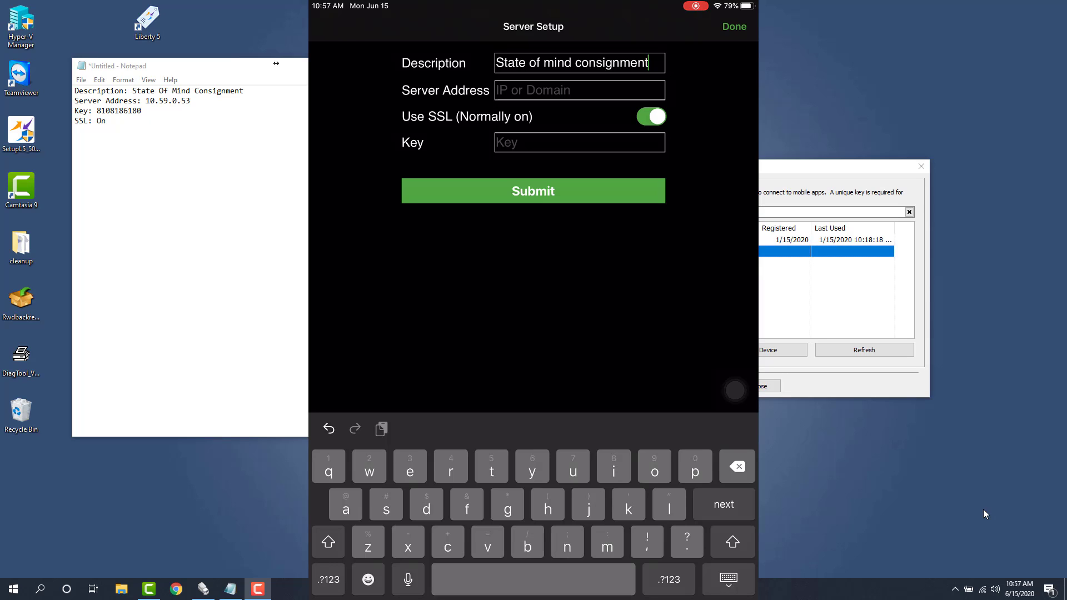
key("BackSpace")
key("BackSpace")
key("BackSpace")
key("BackSpace")
key("BackSpace")
key("BackSpace")
key("BackSpace")
key("BackSpace")
key("BackSpace")
key("BackSpace")
key("BackSpace")
key("BackSpace")
key("BackSpace")
key("BackSpace")
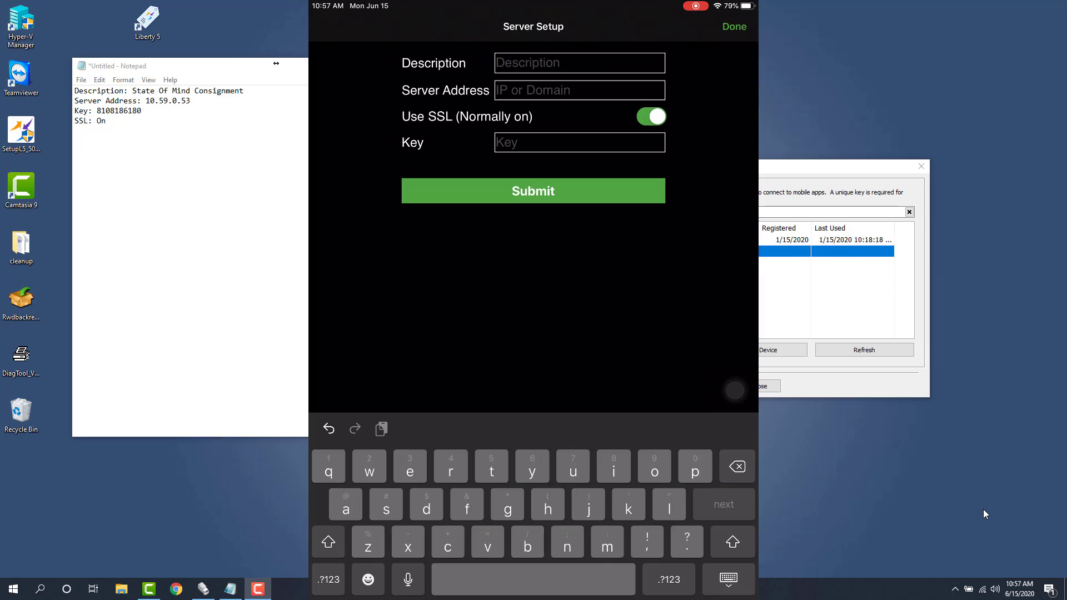
type("Internal")
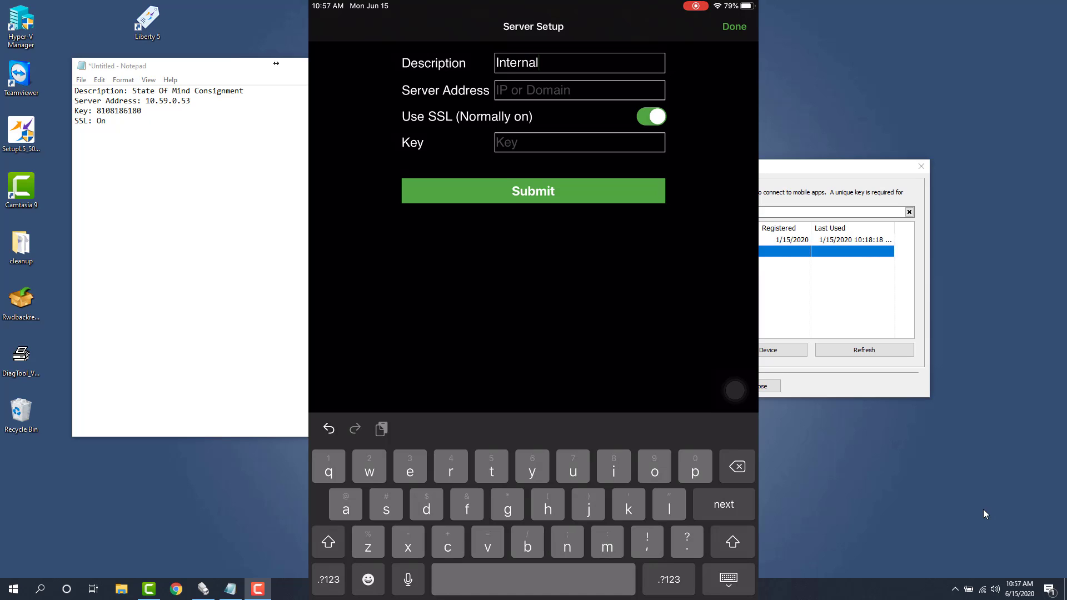
key("Return")
Enter 10.59.0.53 as the Server Address
type("1")
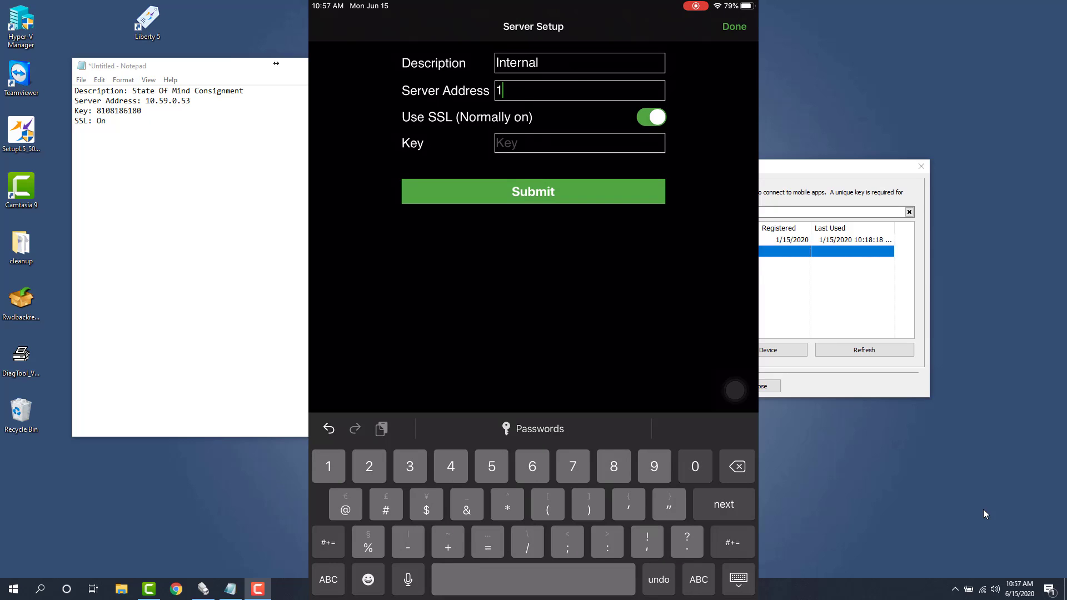
type("0.")
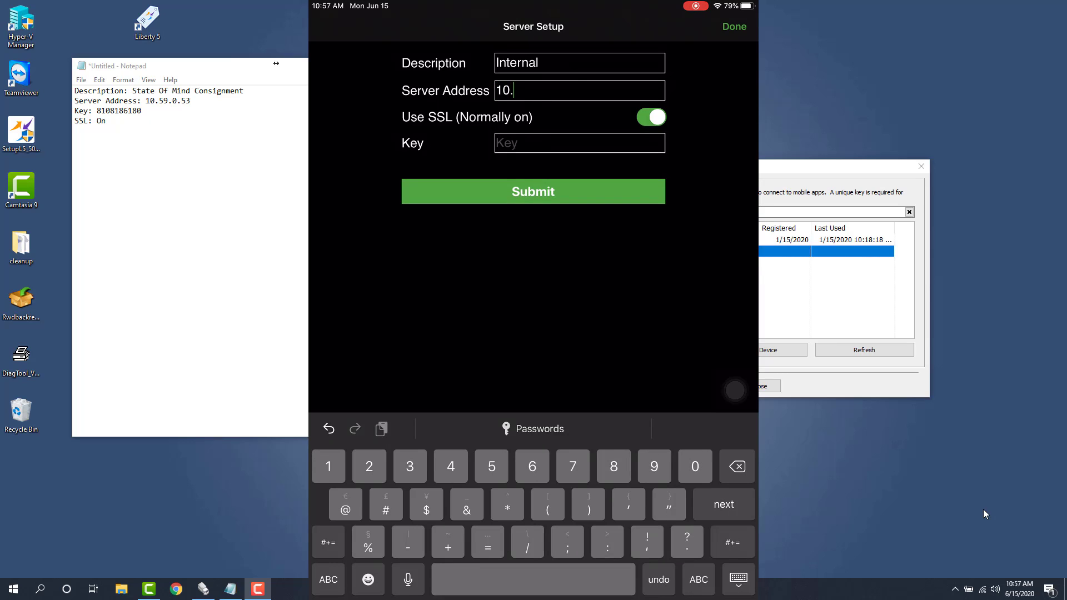
type("59.0.53")
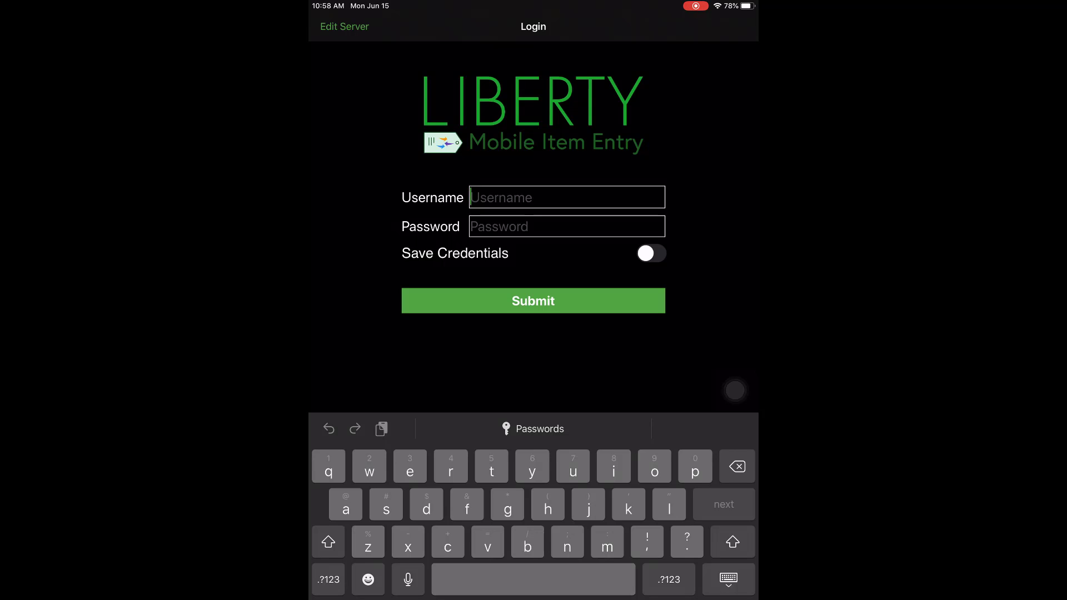
Enter the login username on the Login screen and move to the password field
type("rwd")
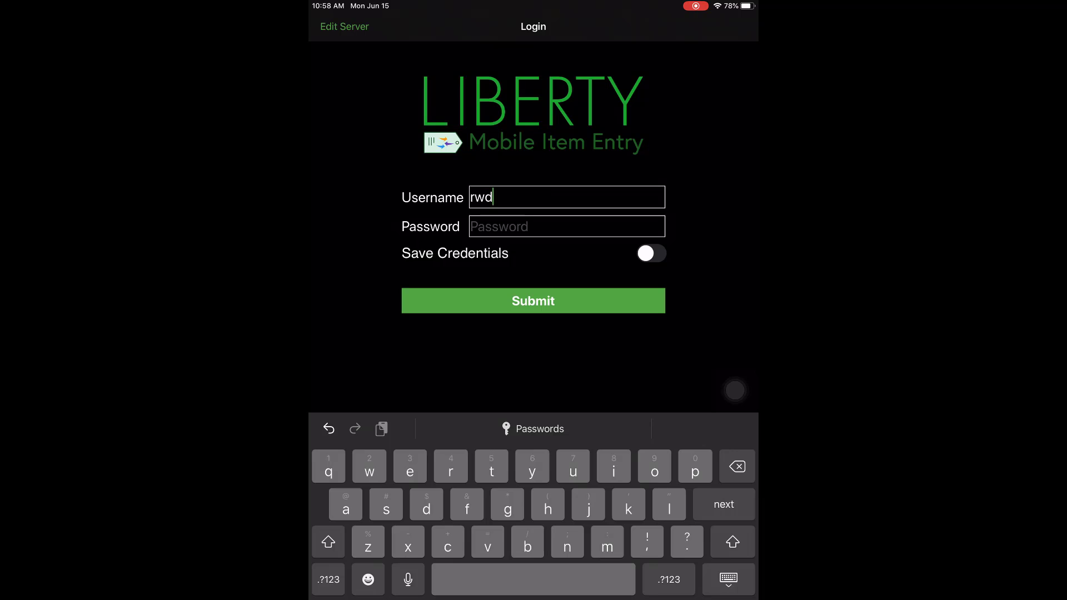
left_click(729, 580)
left_click(567, 226)
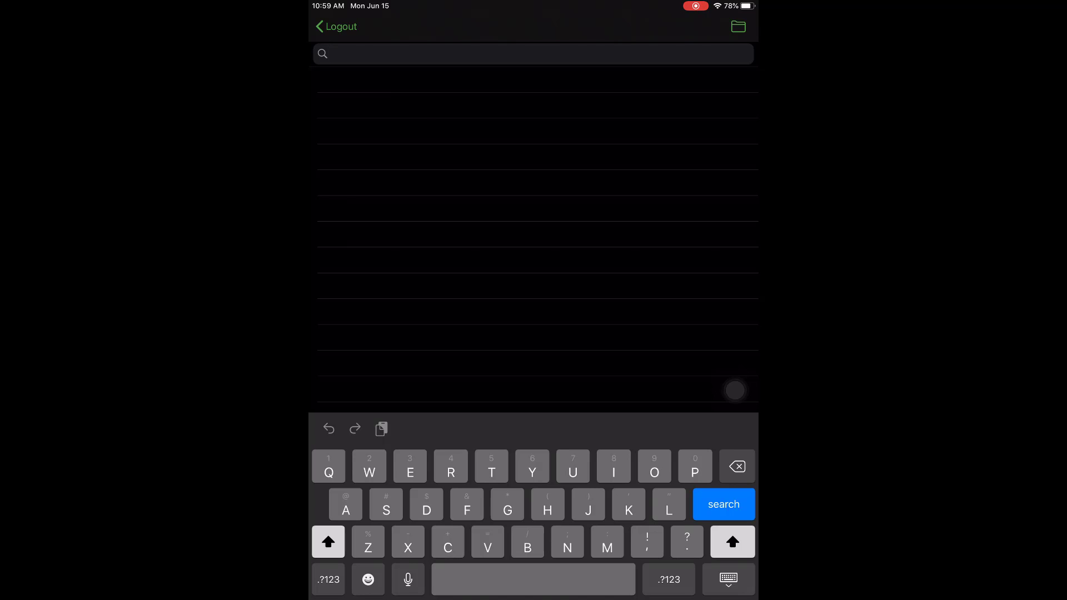
Search customers for 'Jon' and open the first of the three matching records
type("Jo")
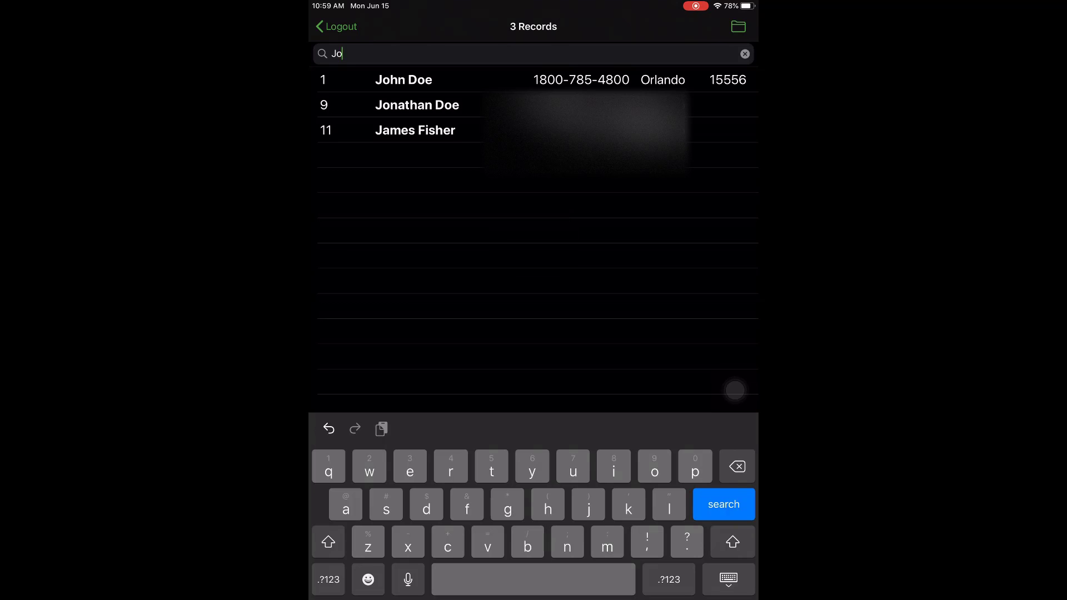
type("n")
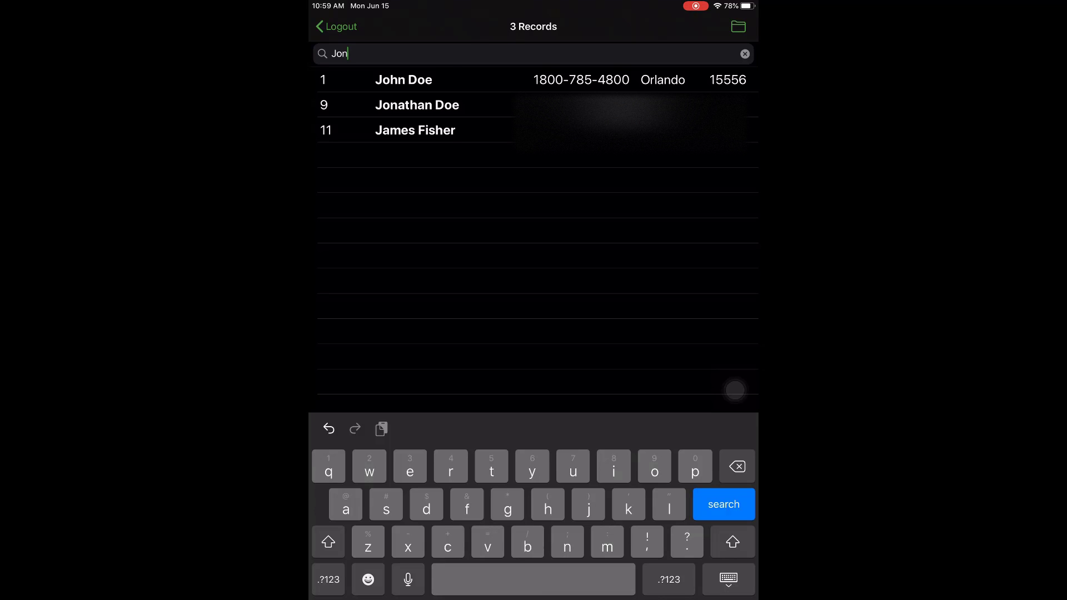
left_click(403, 80)
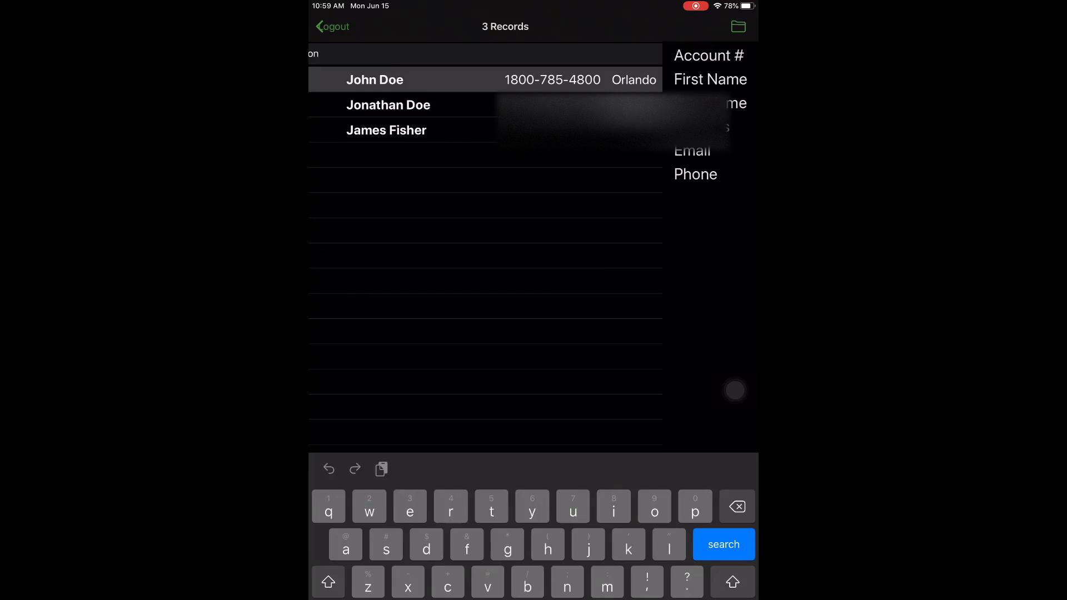